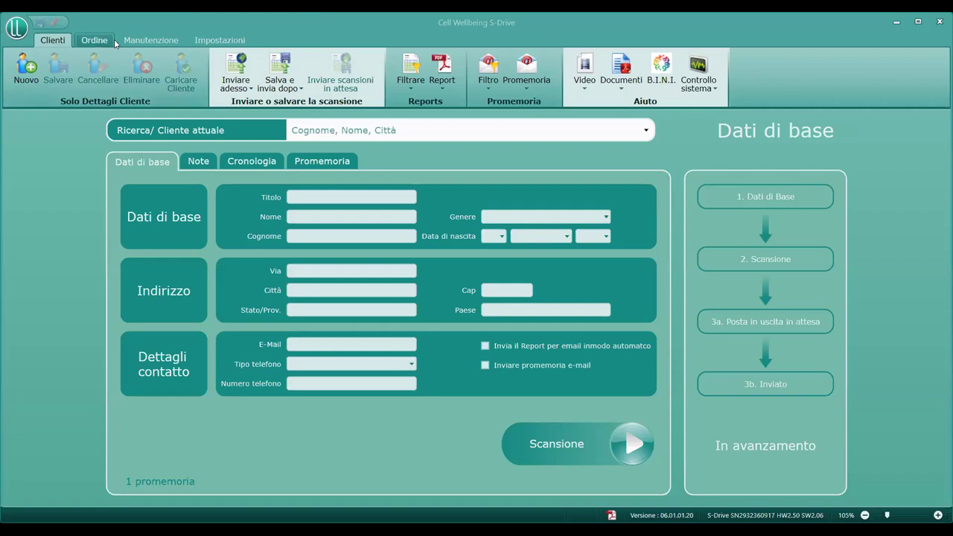
- Look at the data management page, then start a new client record and accept the privacy notice
left_click(141, 41)
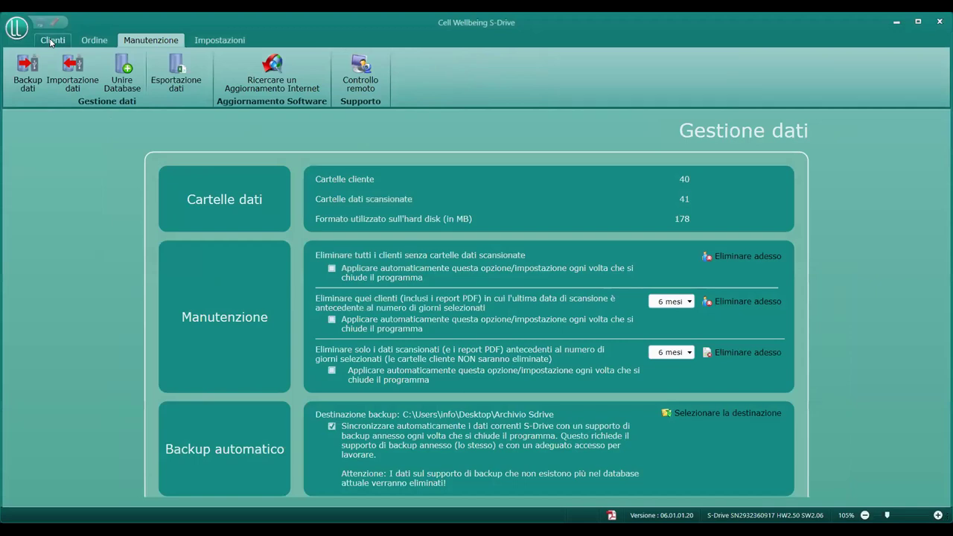
left_click(52, 42)
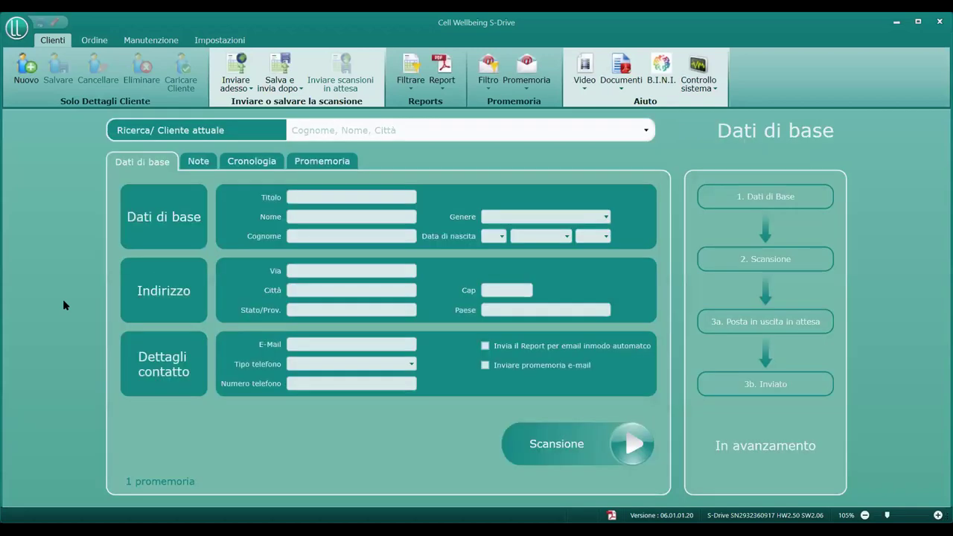
left_click(31, 69)
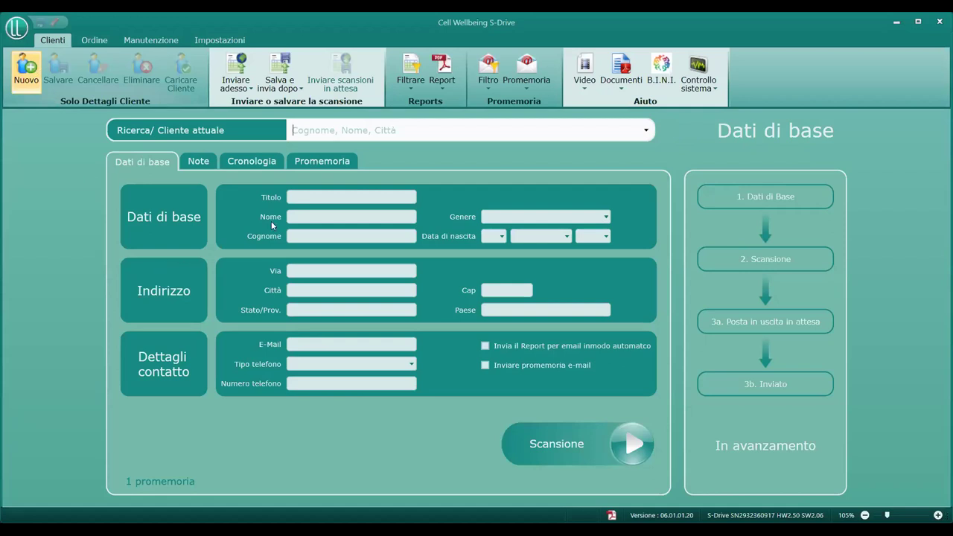
left_click(29, 67)
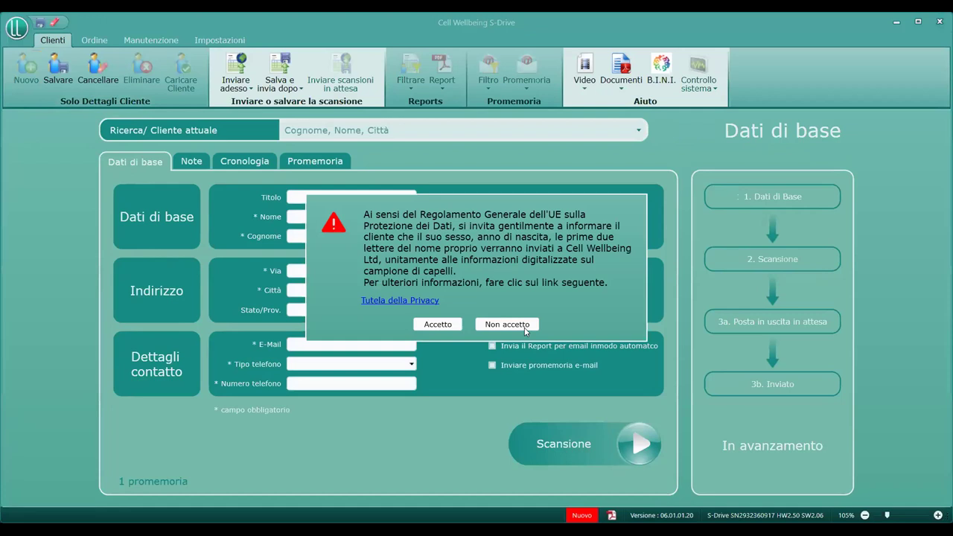
left_click(444, 325)
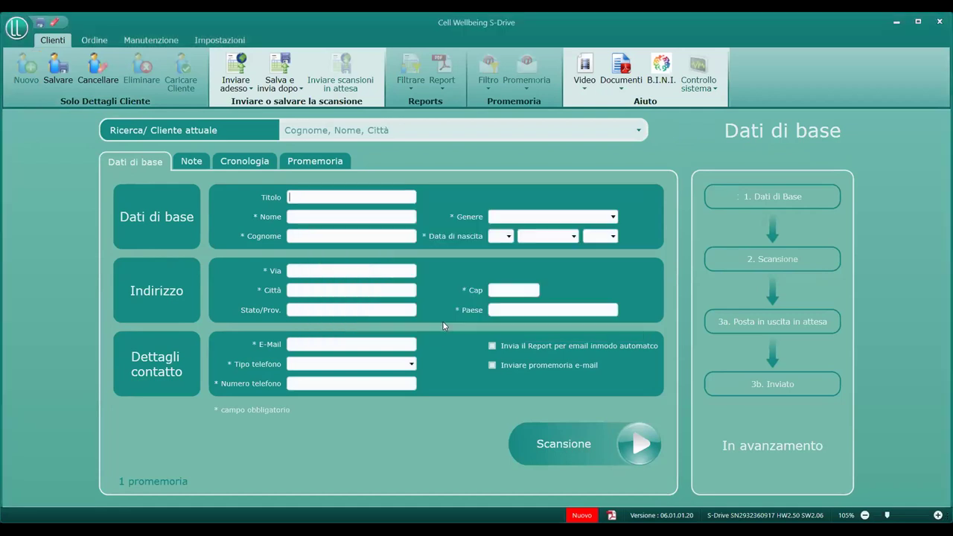
- Type a first name in Nome, erase it again, and discard the unfinished record
left_click(370, 213)
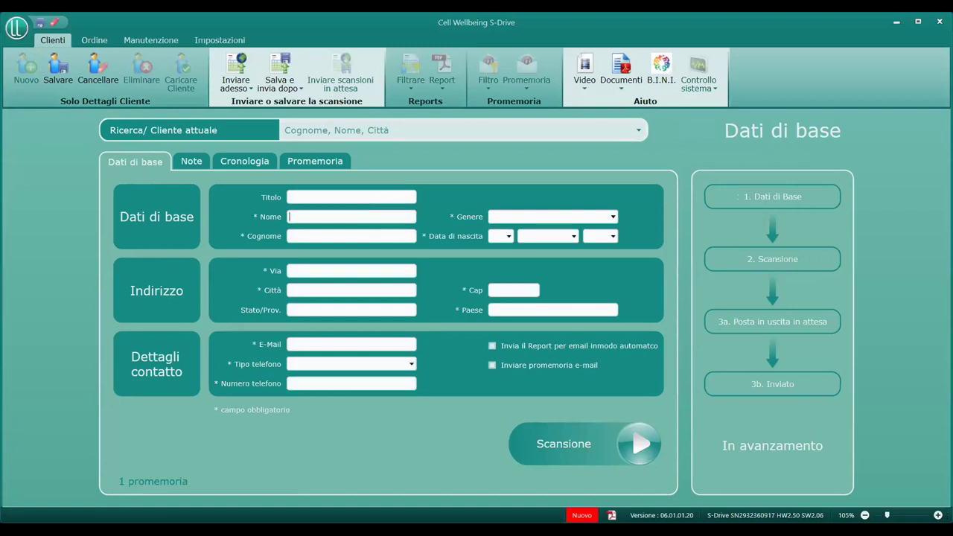
type("GIorgio")
key("ctrl+a")
key("BackSpace")
left_click(113, 79)
- Search clients by surname, open the matching existing client's record and accept the privacy notice
left_click(358, 134)
type("Terziani")
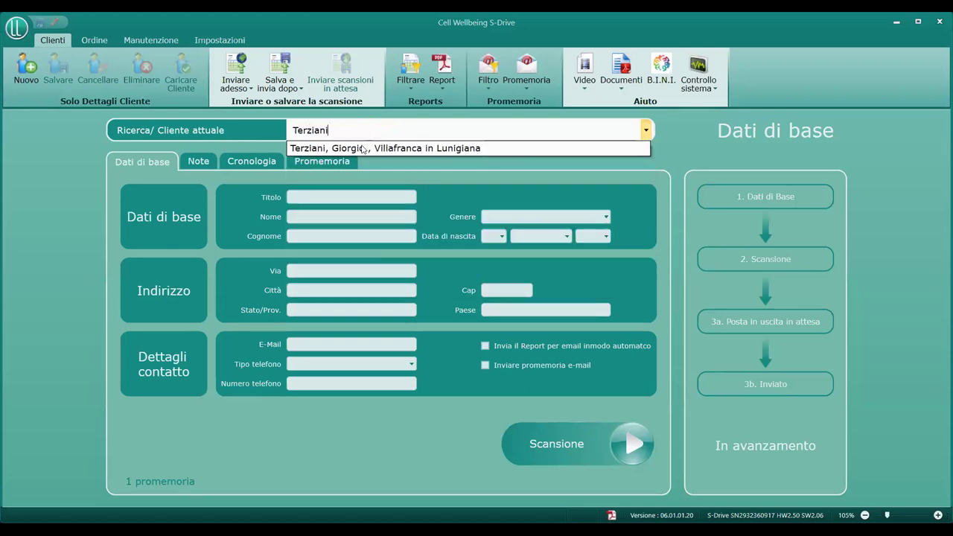
left_click(362, 148)
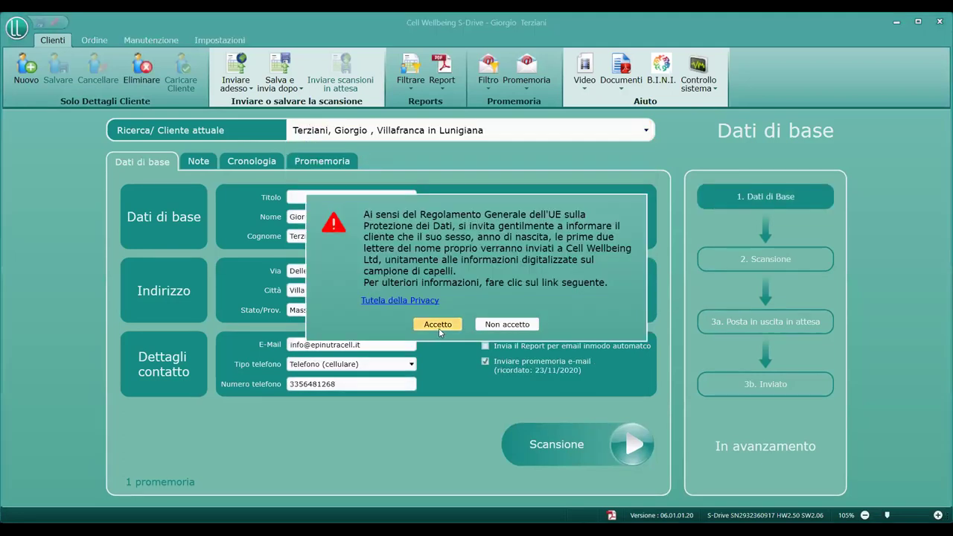
left_click(438, 324)
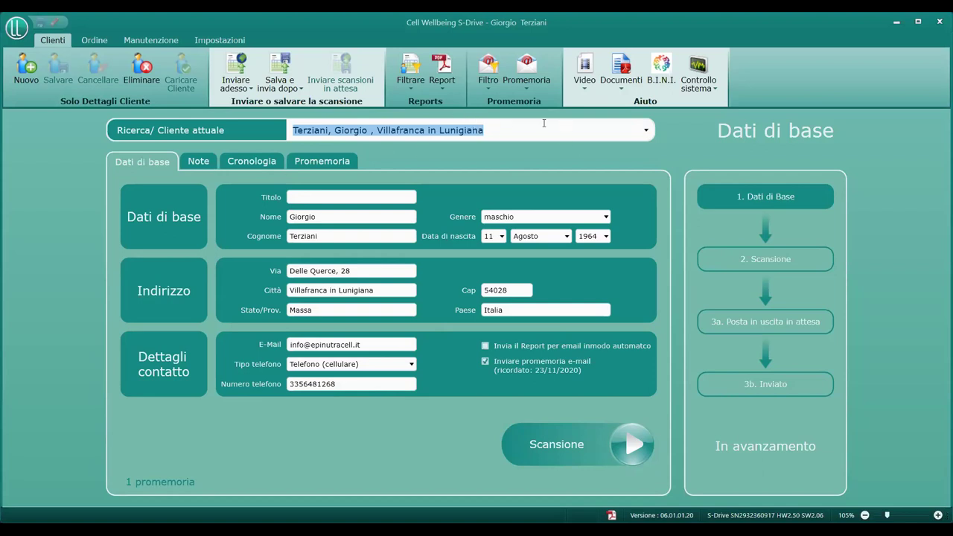
left_click(27, 71)
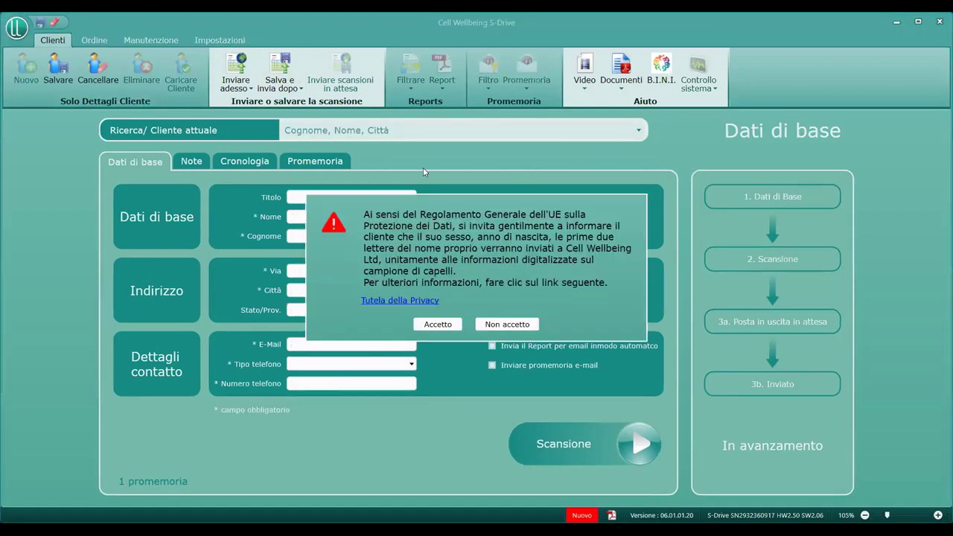
- Accept the privacy notice and enter the new client's first name and surname
left_click(423, 326)
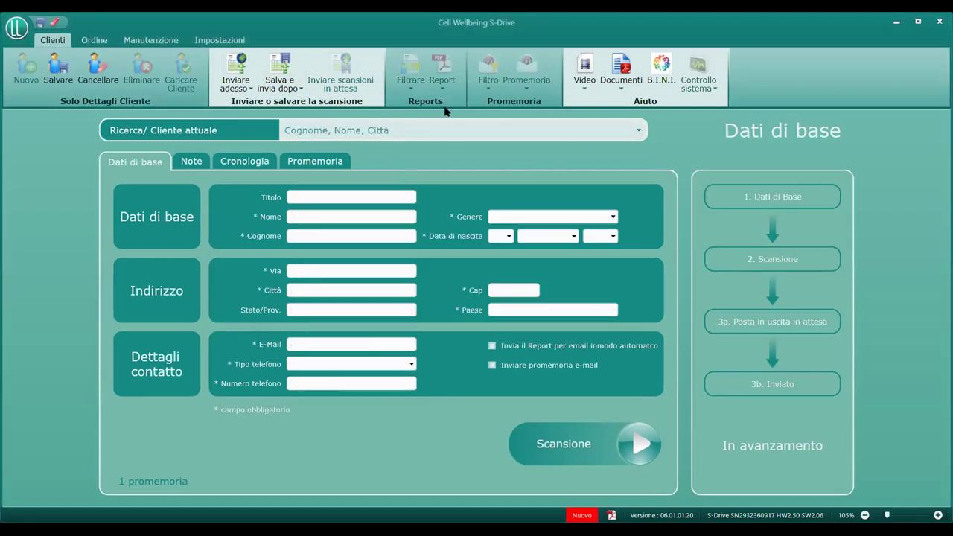
left_click(327, 216)
type("PICO")
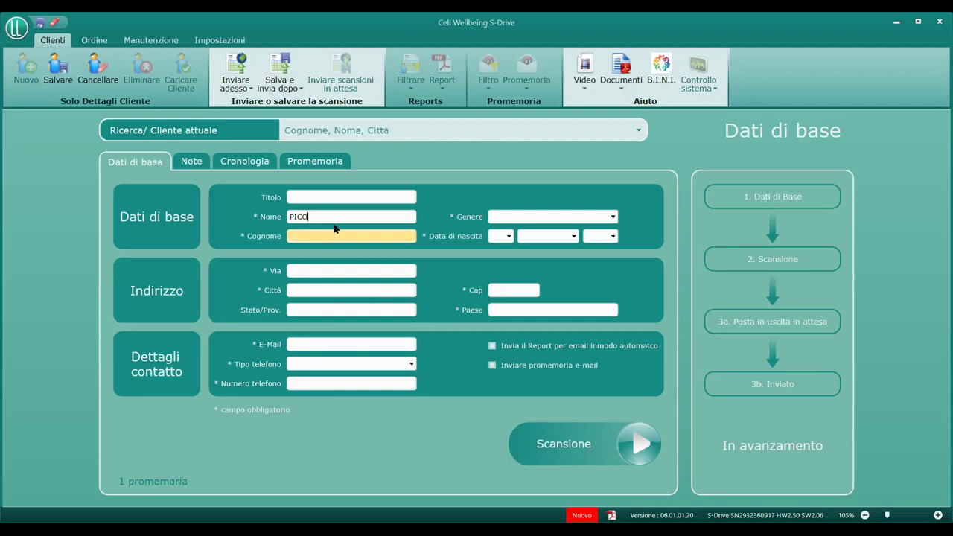
key("BackSpace")
key("BackSpace")
type("nco")
left_click(335, 235)
type("pallino")
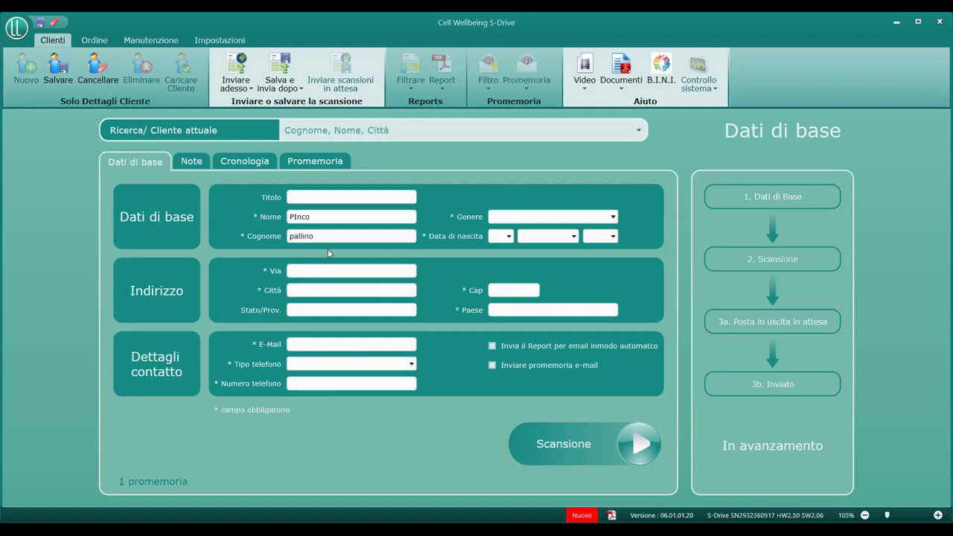
- Enter the client's street address, with ROMA as both city and province
left_click(325, 266)
type("Viale Italia")
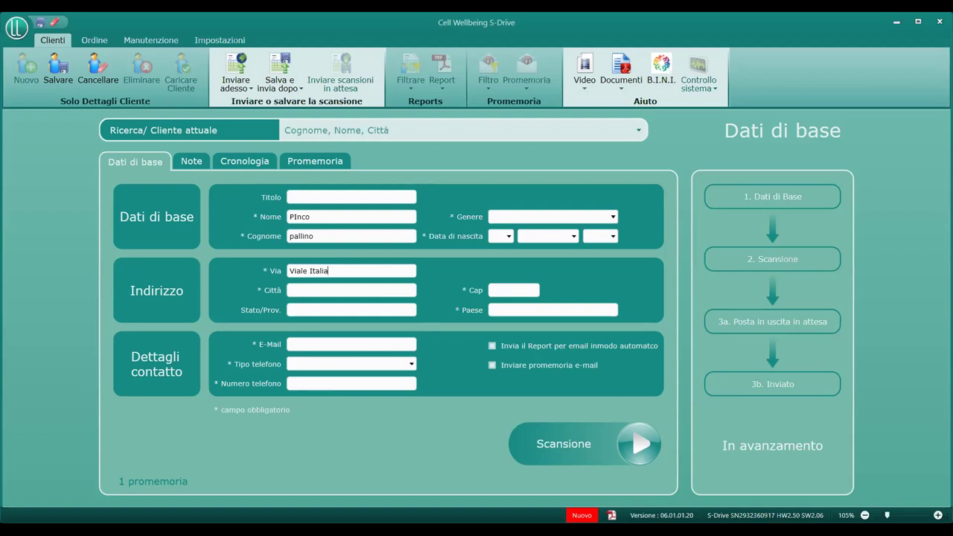
left_click(321, 287)
type("ROMA")
left_click(330, 310)
type("ROMA")
left_click(331, 343)
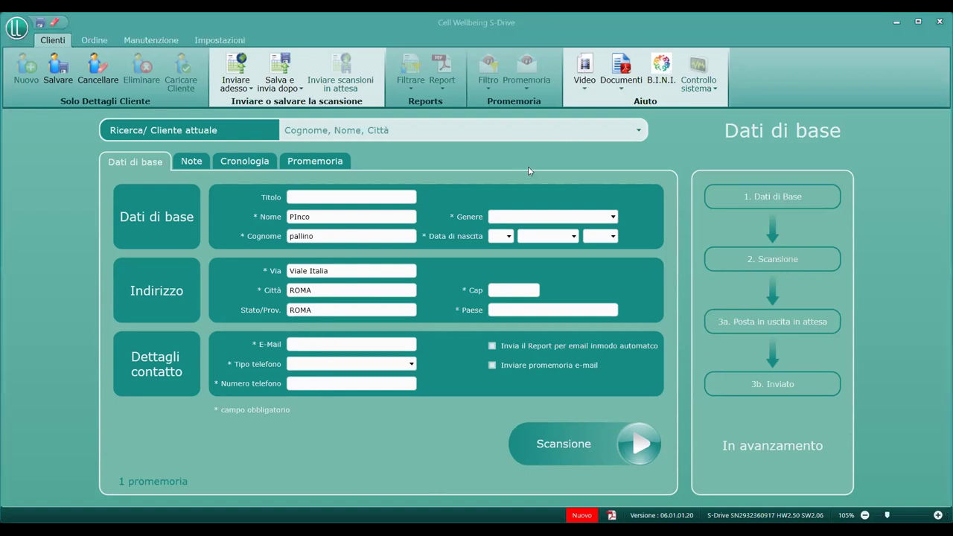
left_click(303, 344)
- Enter the client's e-mail address and a mobile phone number
type("•@•••")
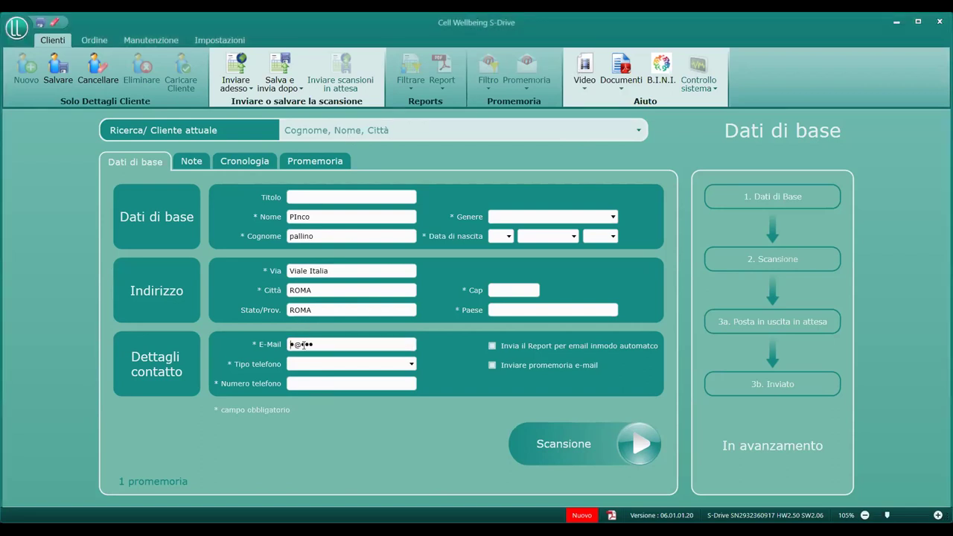
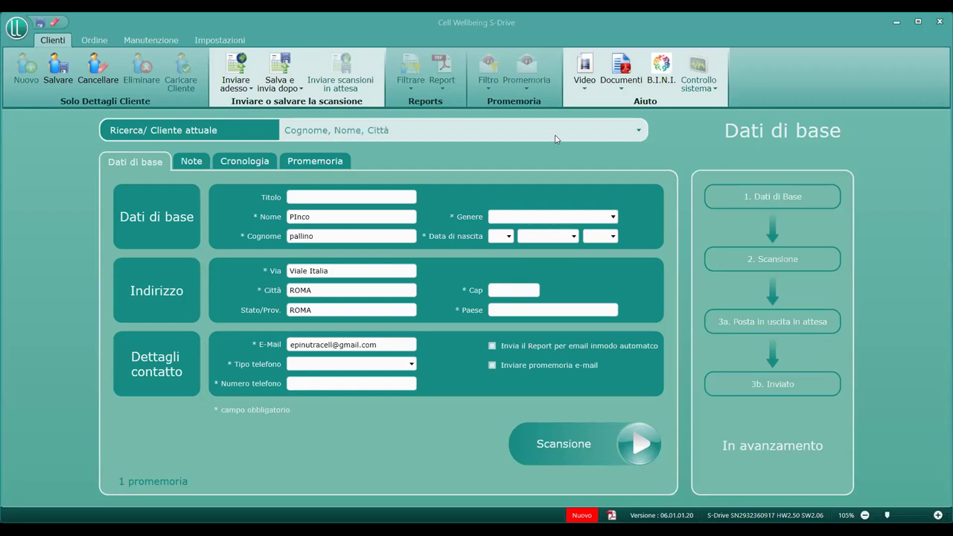
left_click(314, 364)
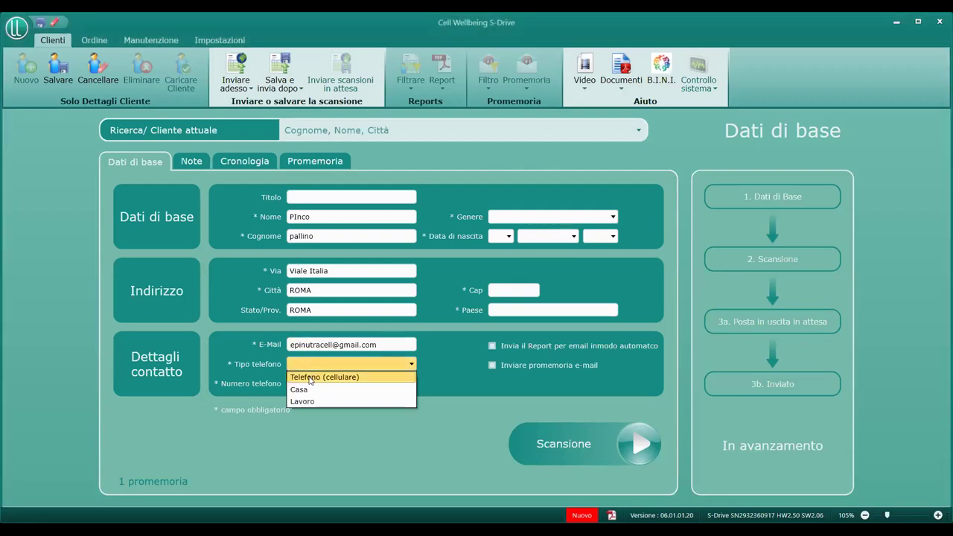
left_click(313, 376)
left_click(303, 384)
type("333444444")
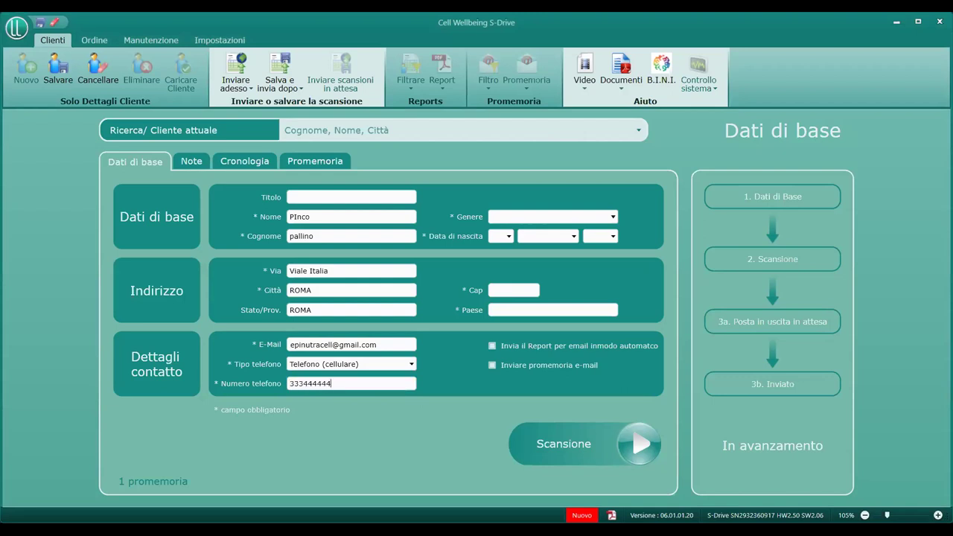
- Set the gender to maschio and the birth month and year to Agosto 2006
left_click(558, 217)
left_click(543, 231)
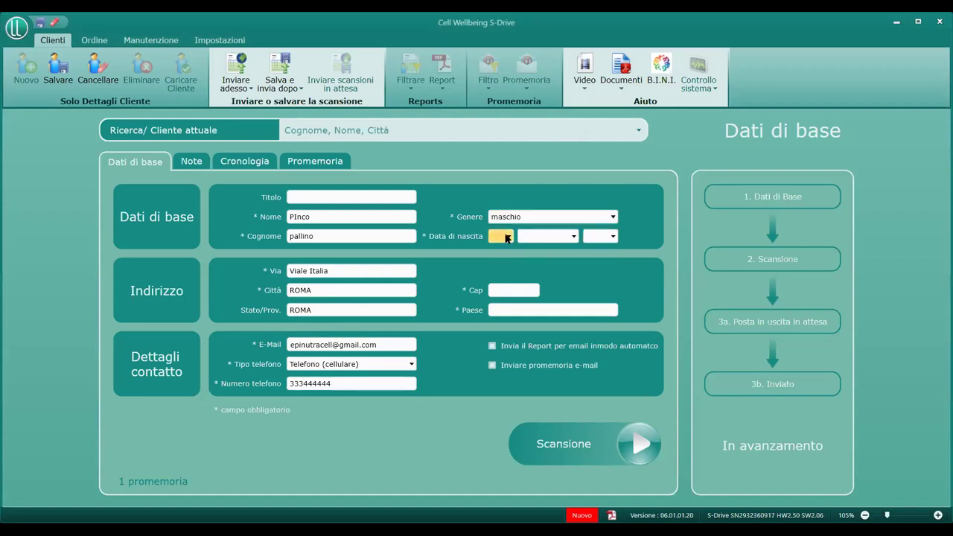
left_click(500, 236)
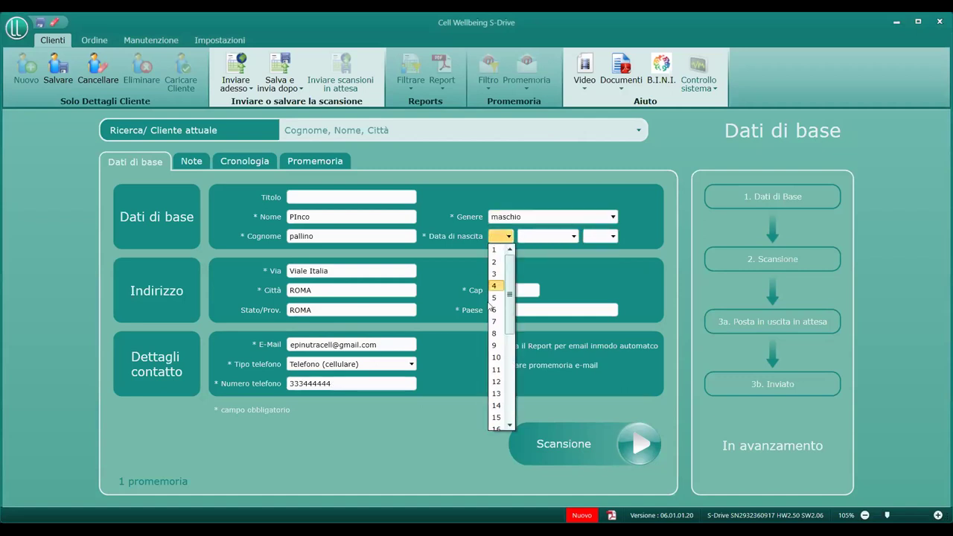
left_click(573, 236)
left_click(551, 333)
left_click(612, 236)
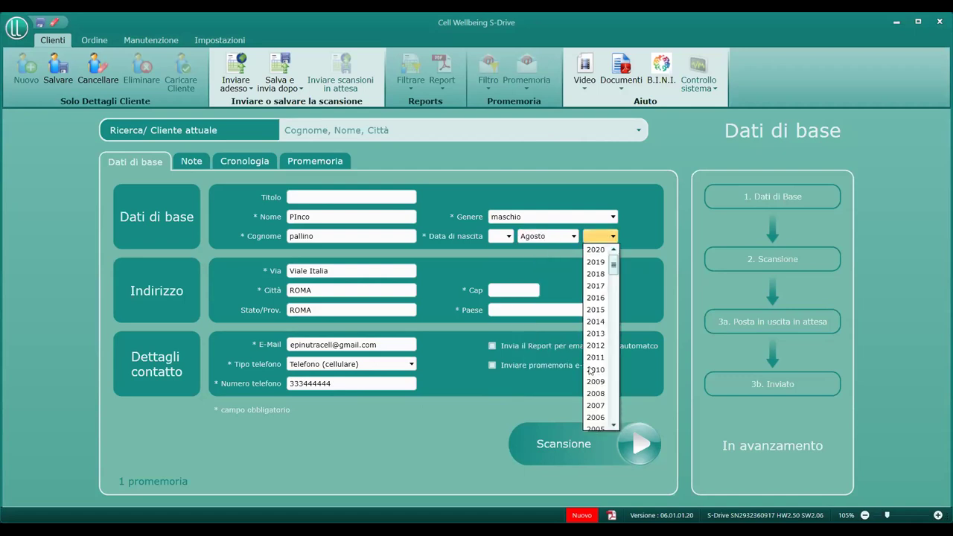
left_click(607, 423)
- Enter postal code 22222 and country Italia
left_click(514, 290)
type("22222")
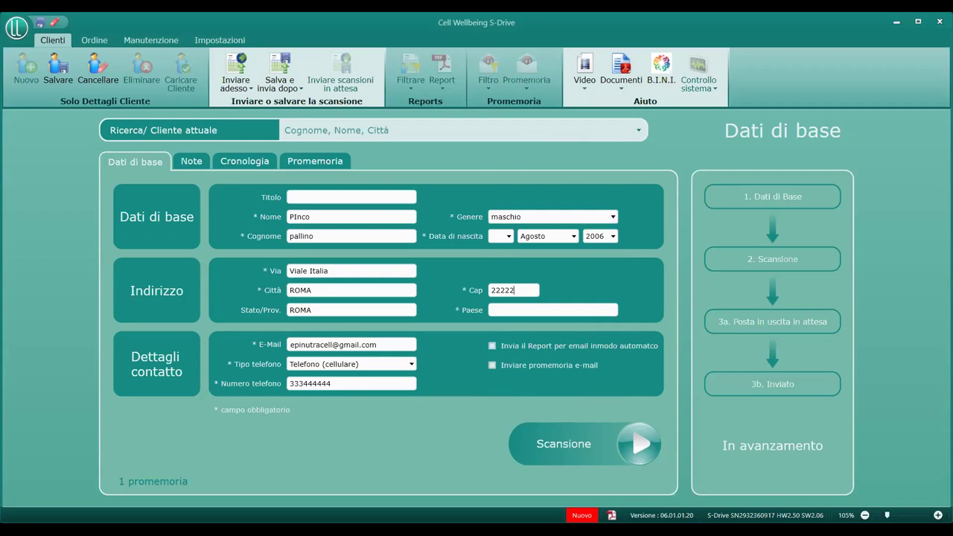
left_click(527, 310)
type("Italia")
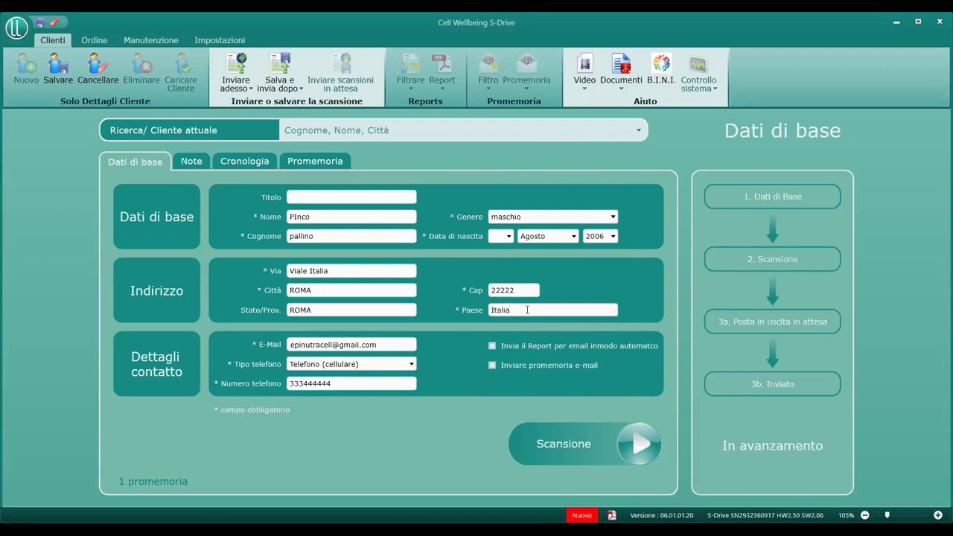
left_click(492, 365)
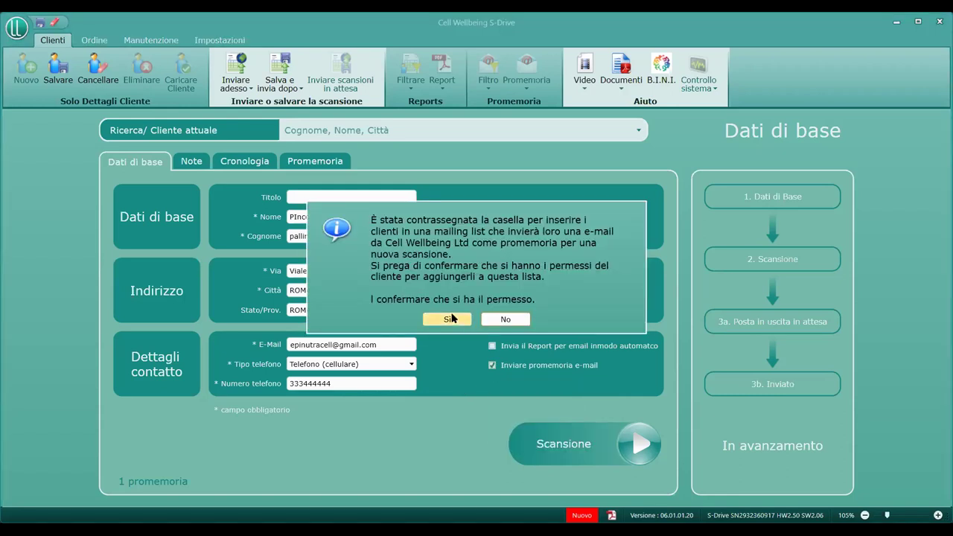
- Confirm mailing-list permission so e-mail reminders turn on, then try to start the scan
left_click(446, 320)
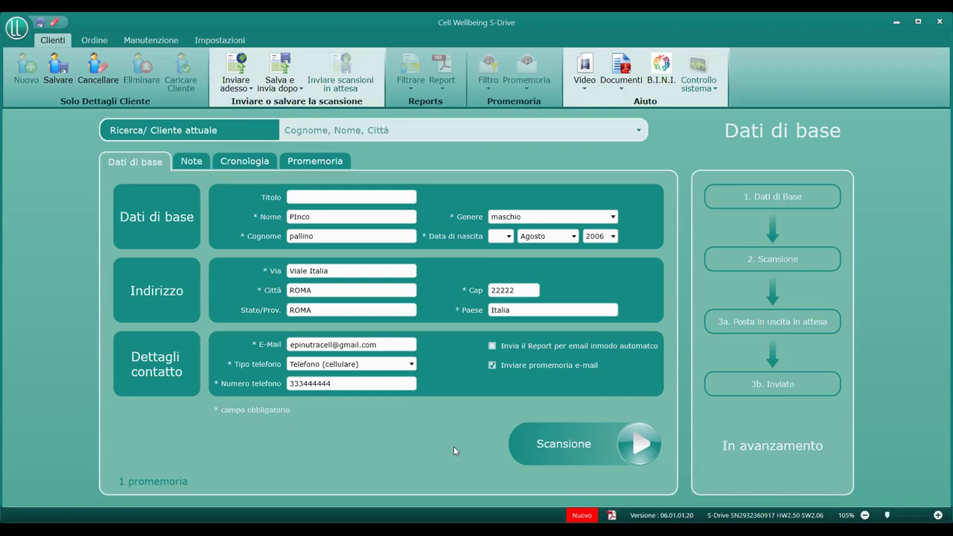
left_click(649, 447)
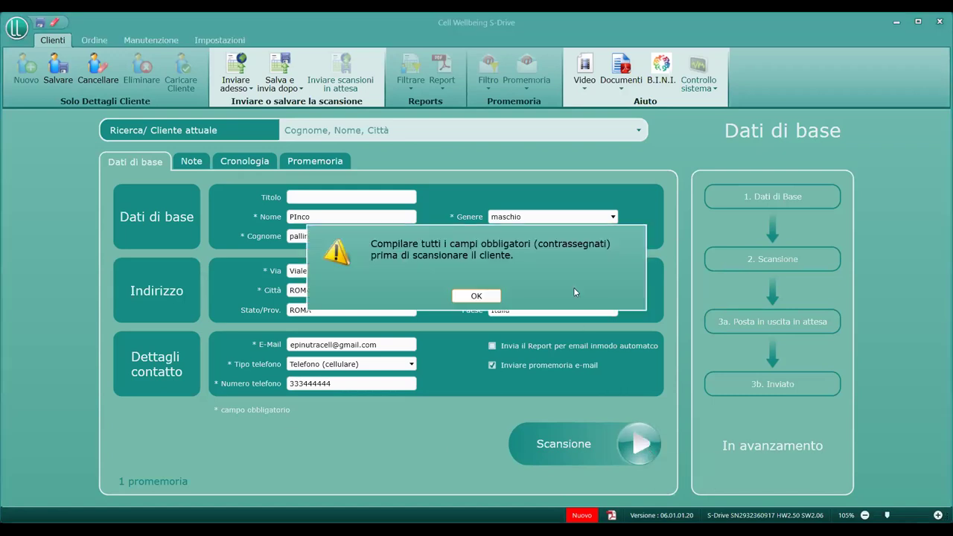
- Dismiss the required-fields warning, set the birth day to 2, and start the scan again
left_click(480, 296)
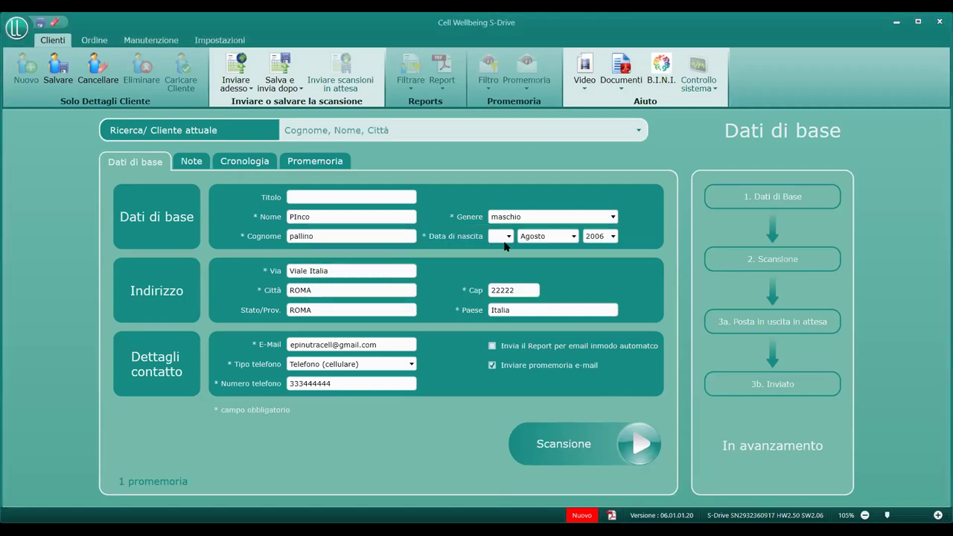
left_click(505, 237)
left_click(490, 251)
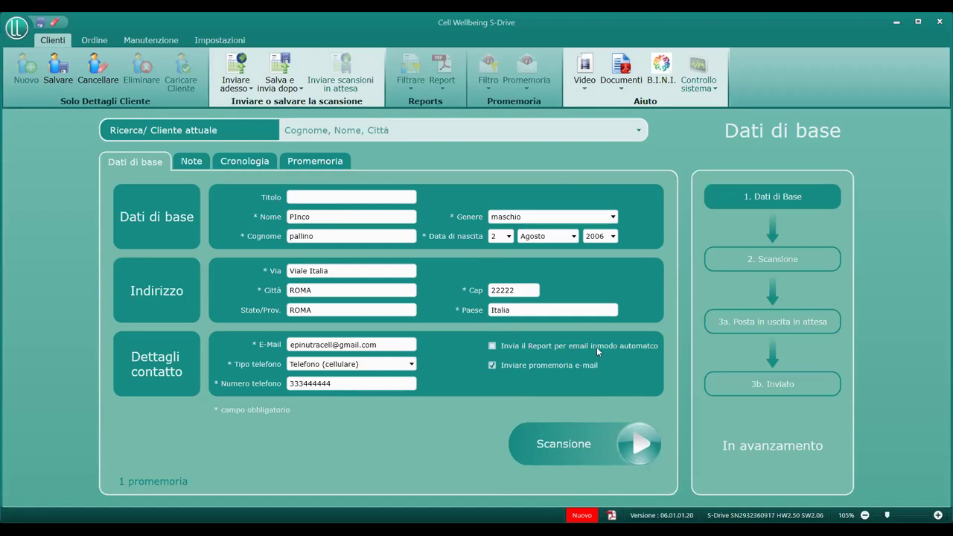
left_click(642, 449)
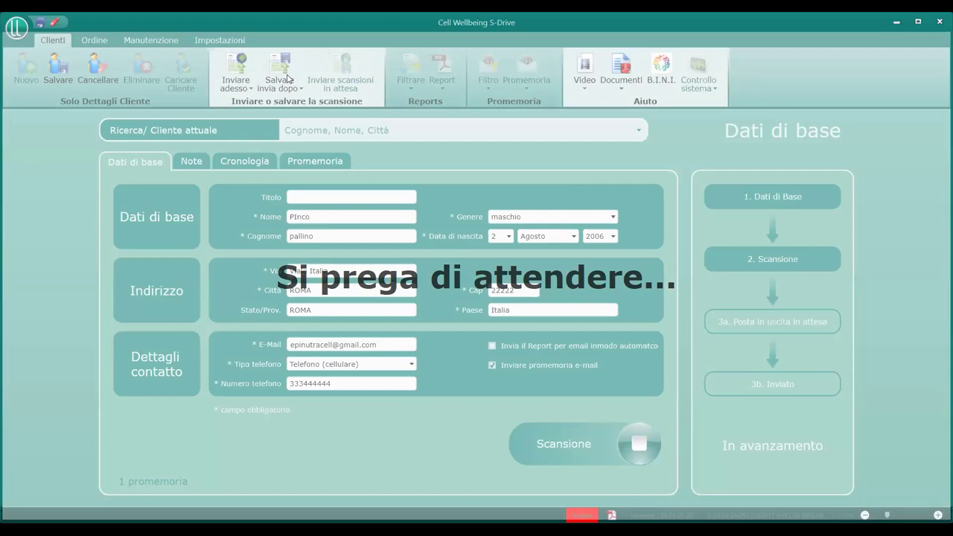
- Browse the save-for-later and send-now programs, then close the send options without sending
left_click(288, 79)
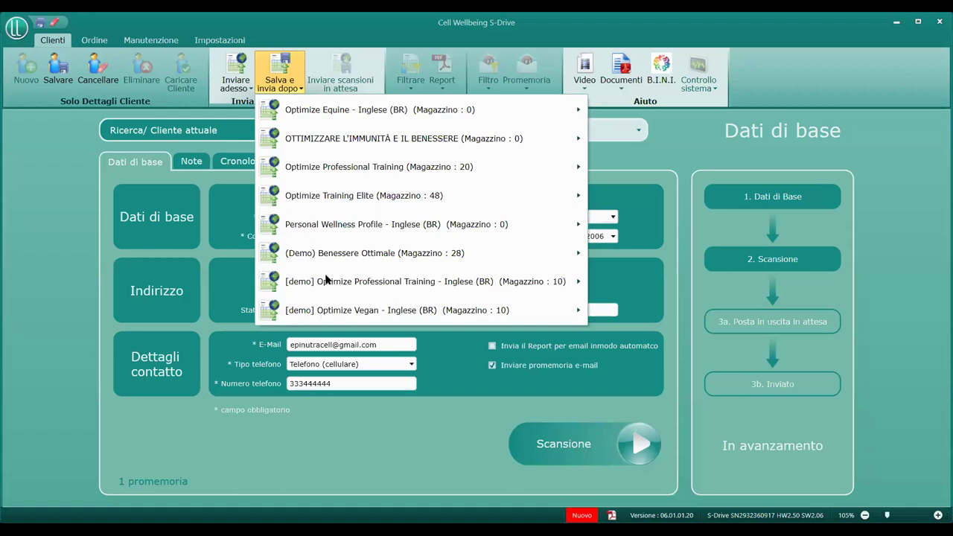
mouse_move(350, 110)
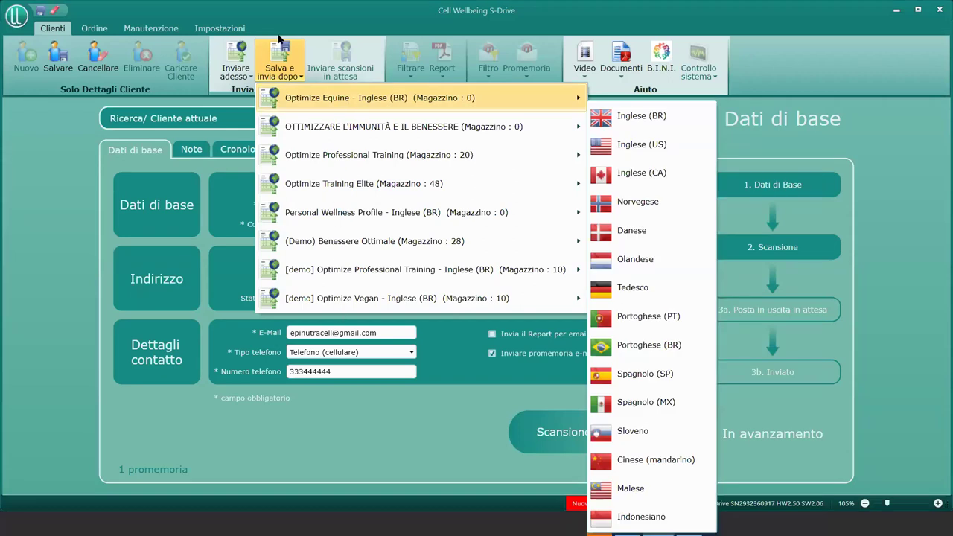
left_click(233, 68)
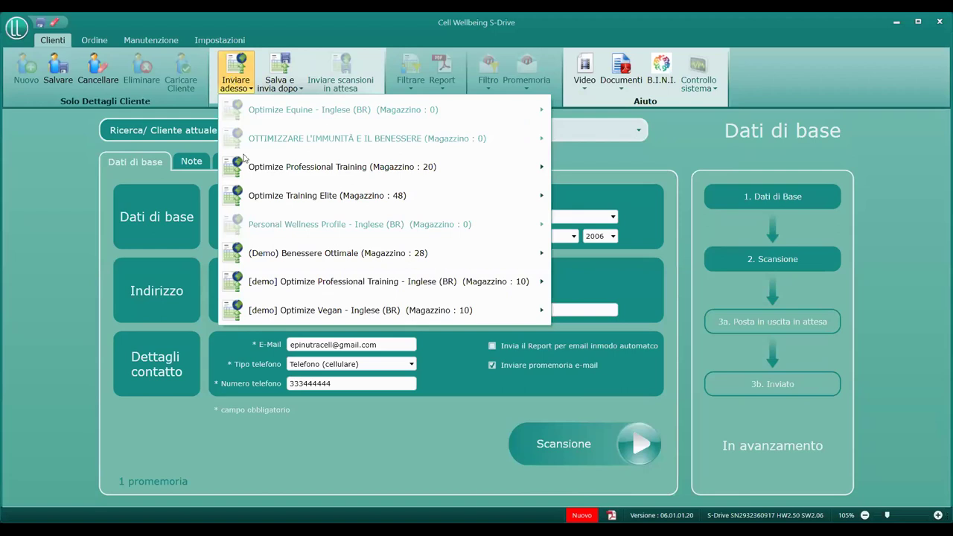
left_click(294, 251)
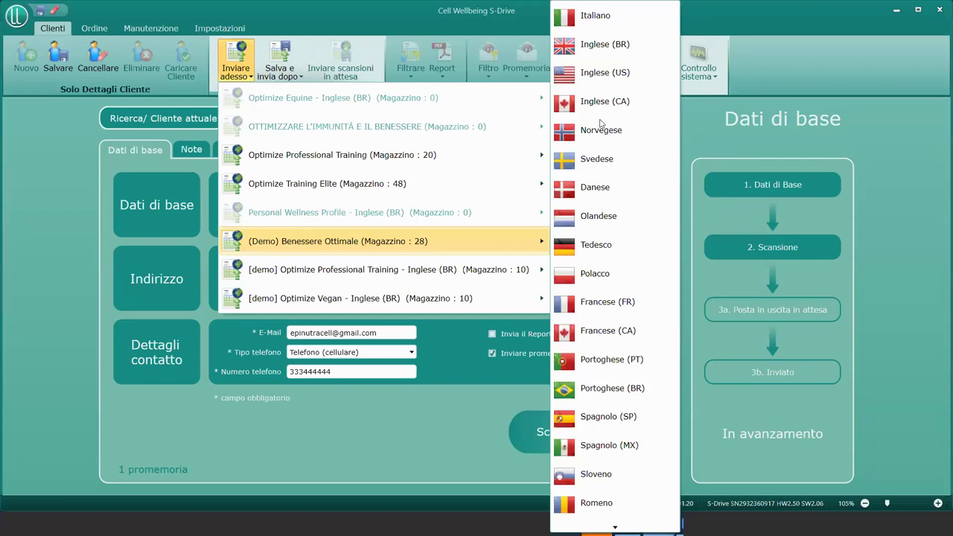
left_click(614, 65)
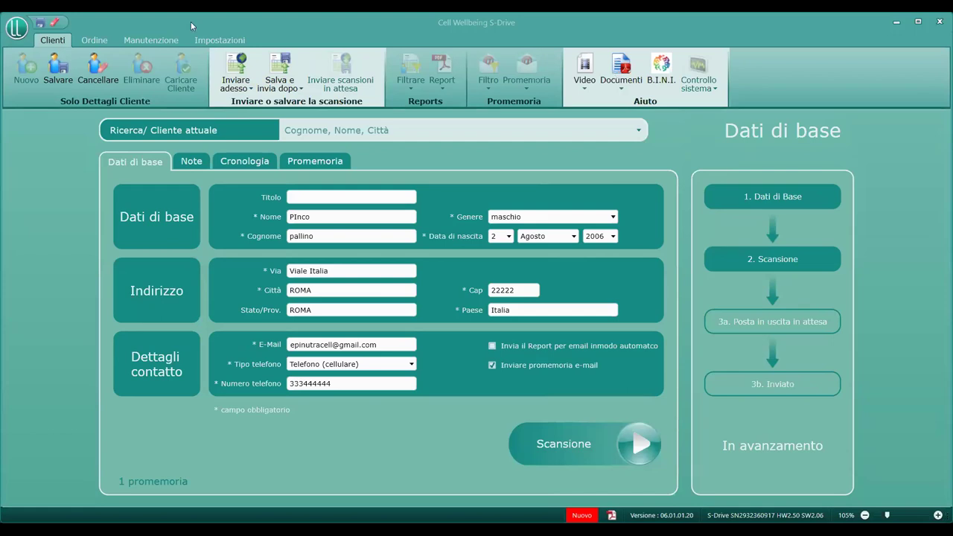
- Send the sample now as a (Demo) Benessere Ottimale request and acknowledge the confirmation
left_click(236, 74)
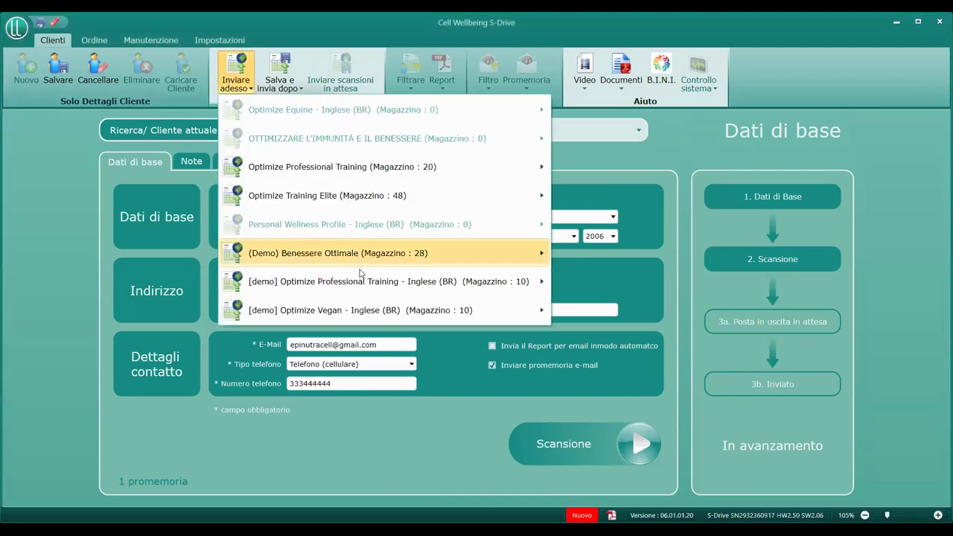
mouse_move(360, 274)
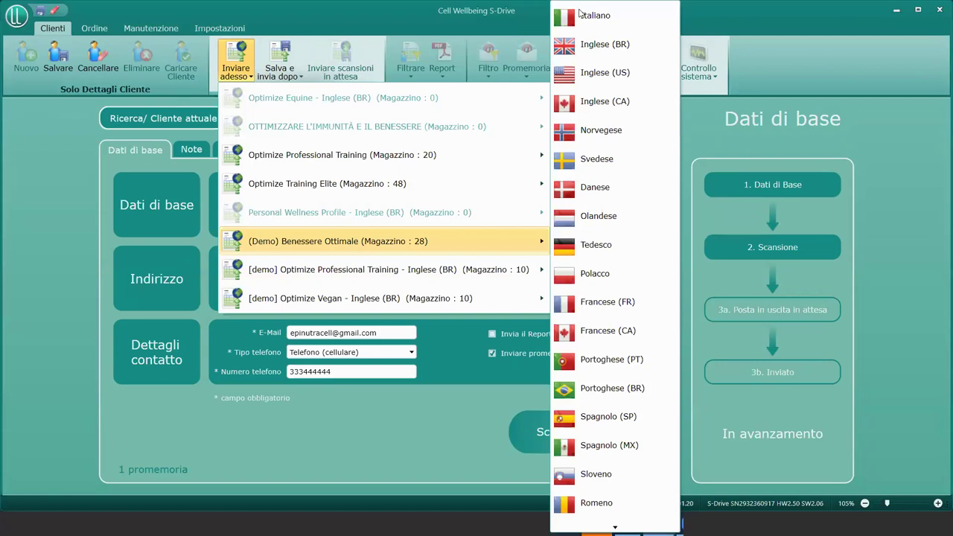
left_click(580, 15)
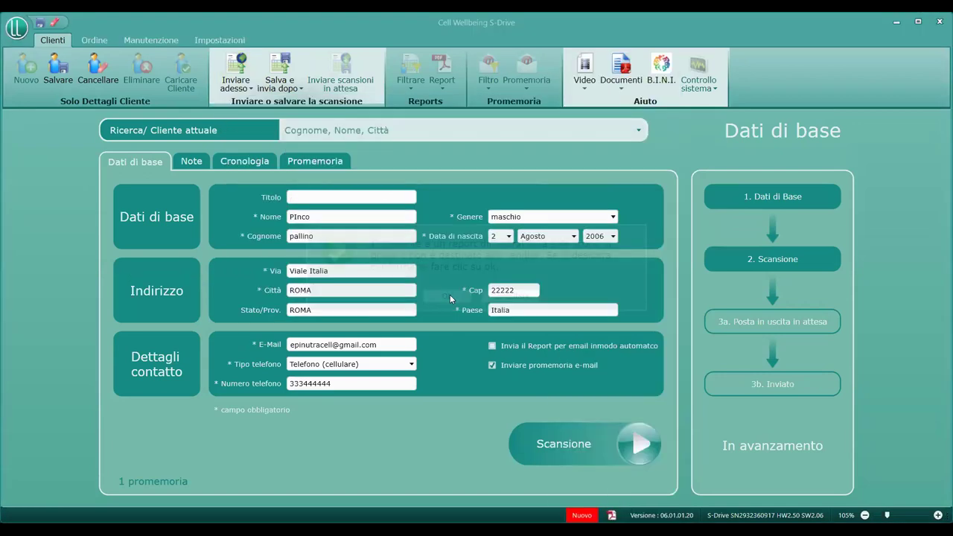
left_click(448, 295)
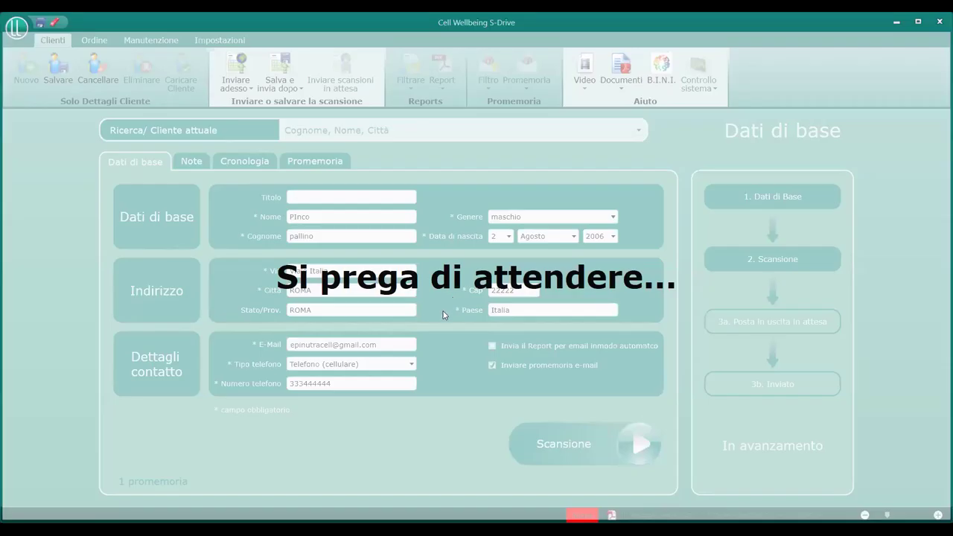
- Confirm the operator declaration, acknowledge the successful transfer, and view the client's Cronologia
left_click(440, 315)
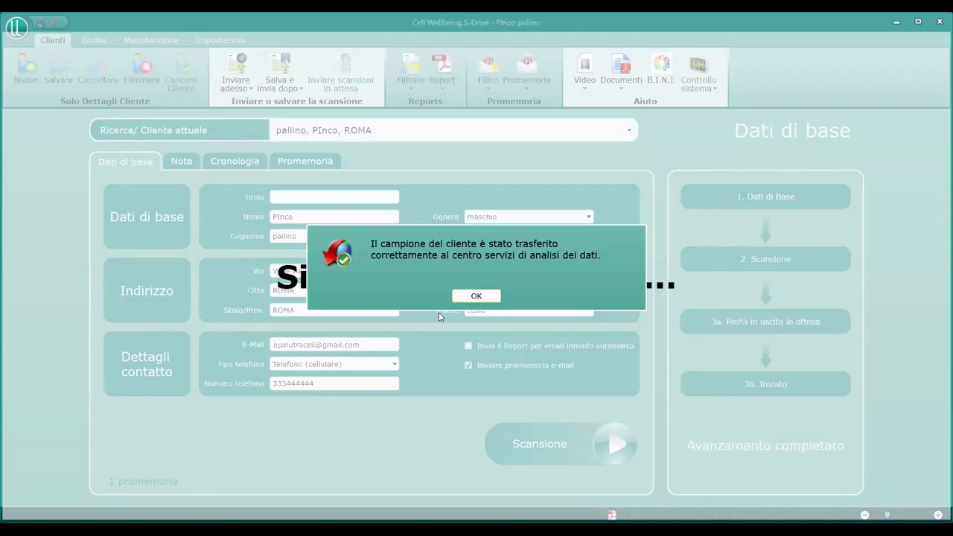
left_click(479, 296)
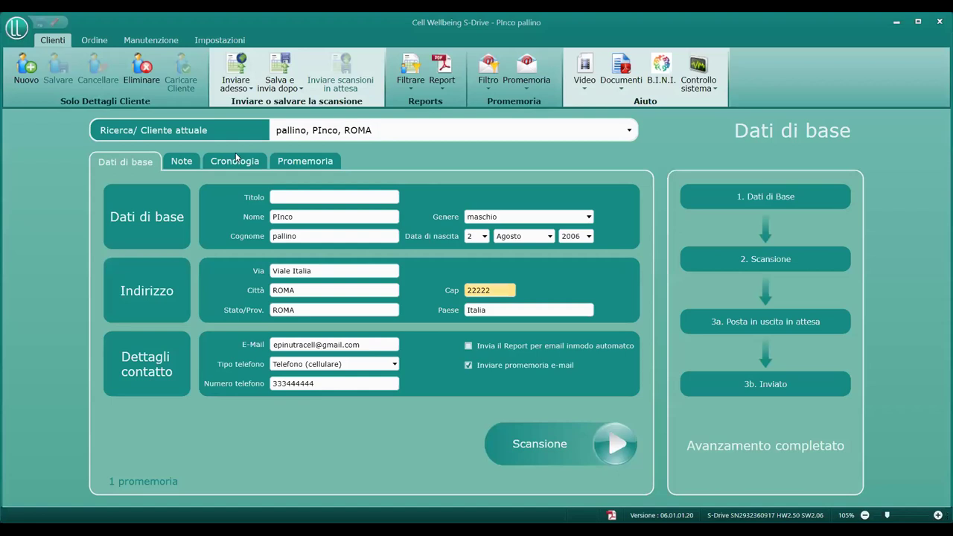
left_click(237, 160)
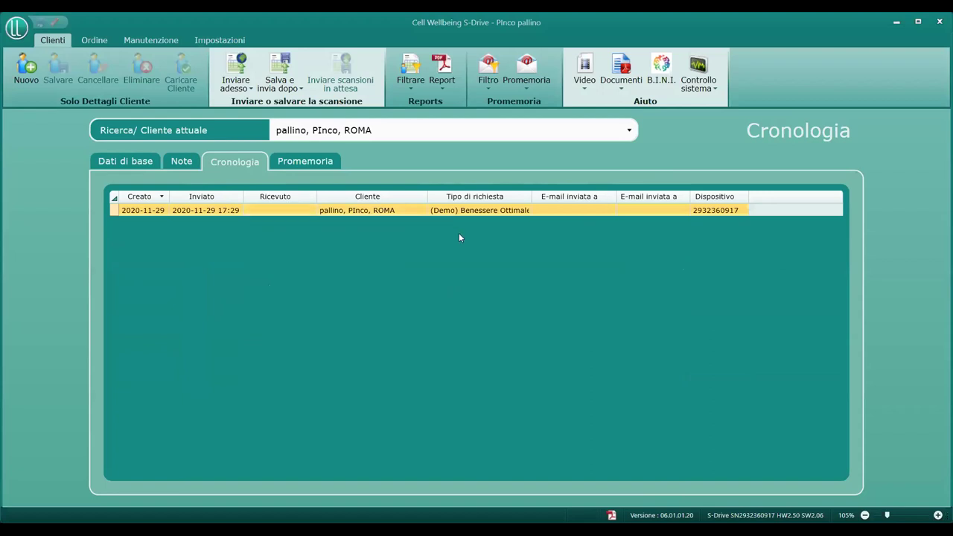
left_click(443, 75)
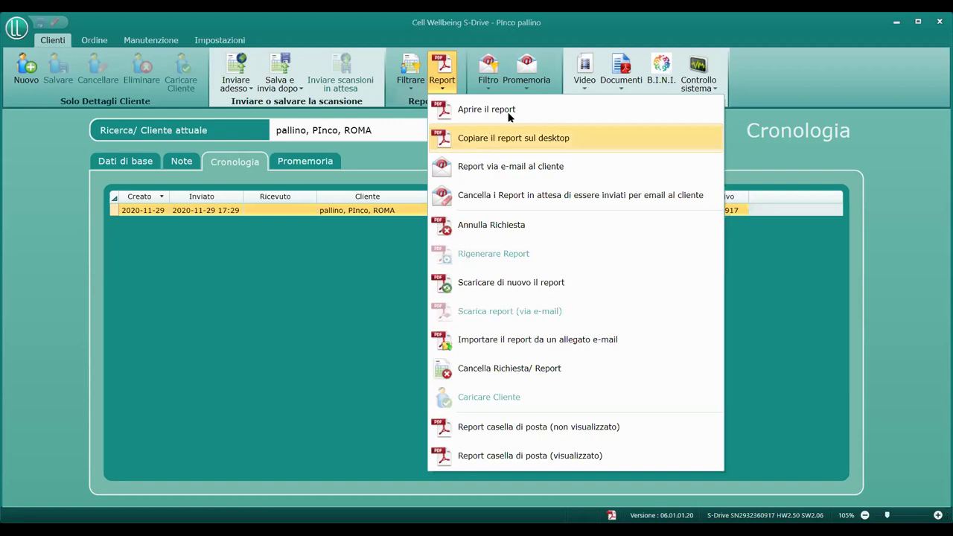
left_click(513, 171)
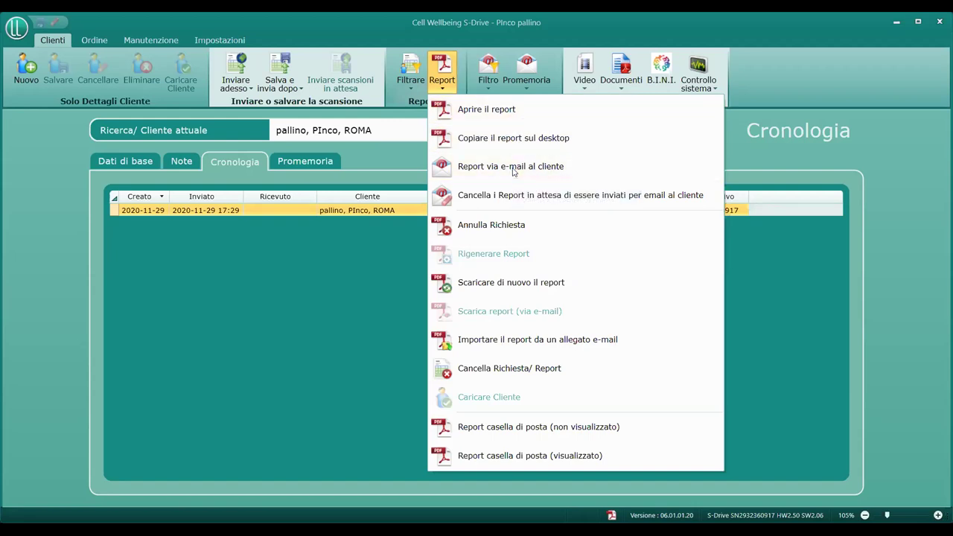
left_click(356, 324)
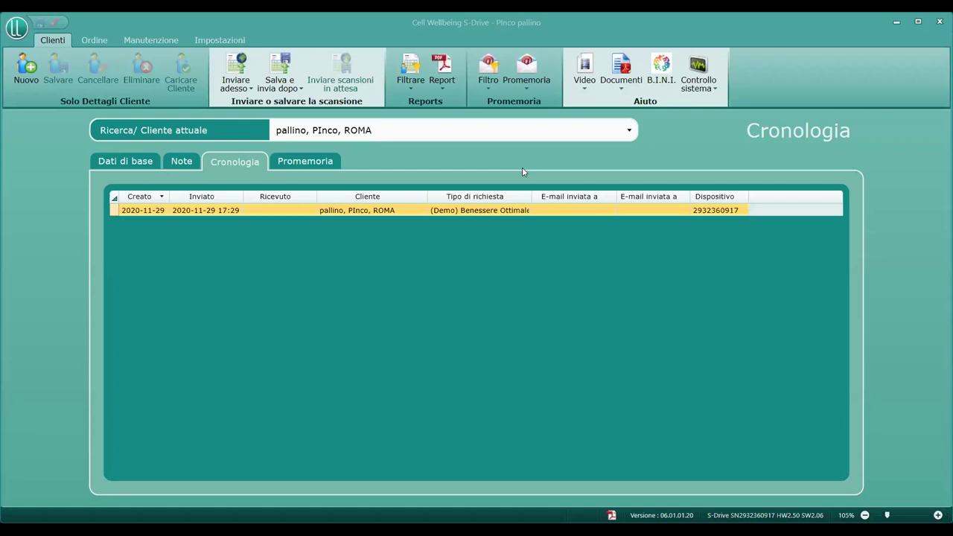
- Open the Report dropdown for the sent (Demo) Benessere Ottimale request
left_click(435, 89)
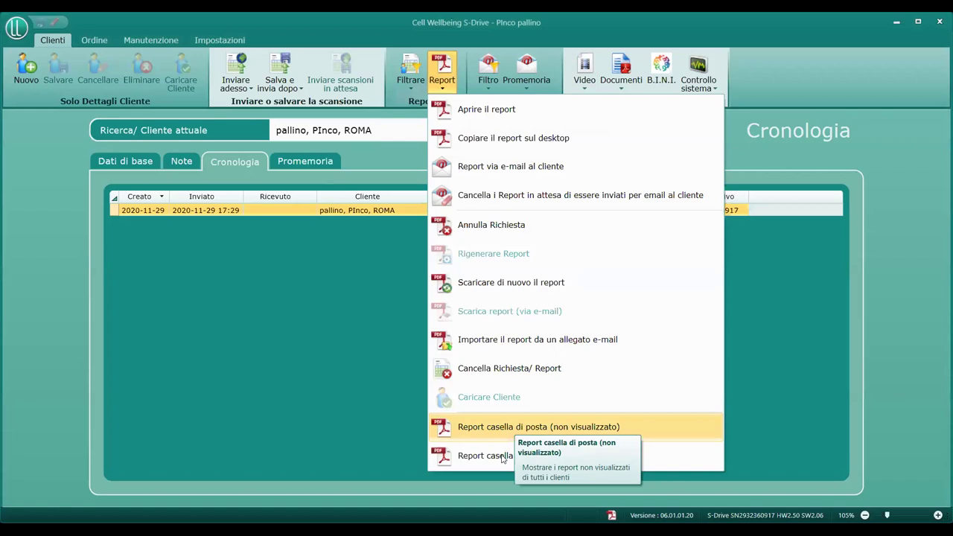
- Show all clients' reports with 'Report casella di posta', then return to the client's Dati di base
left_click(502, 457)
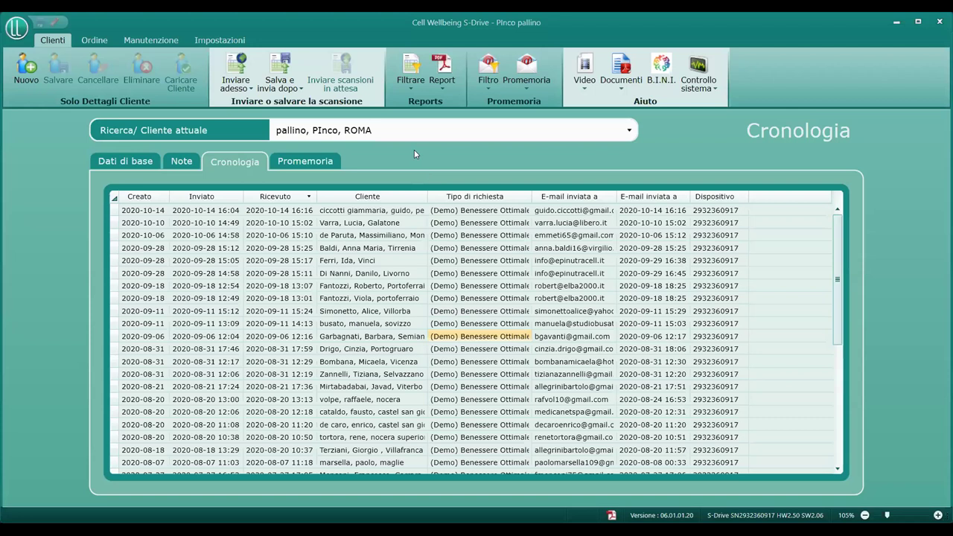
left_click(117, 161)
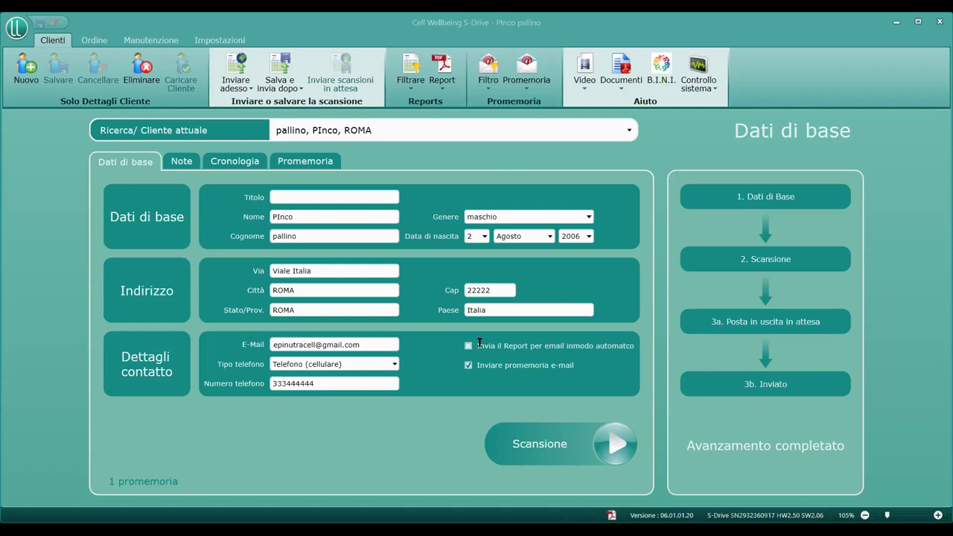
- Show the 'Dati di base' tab with the current client's personal, address and contact fields
left_click(384, 131)
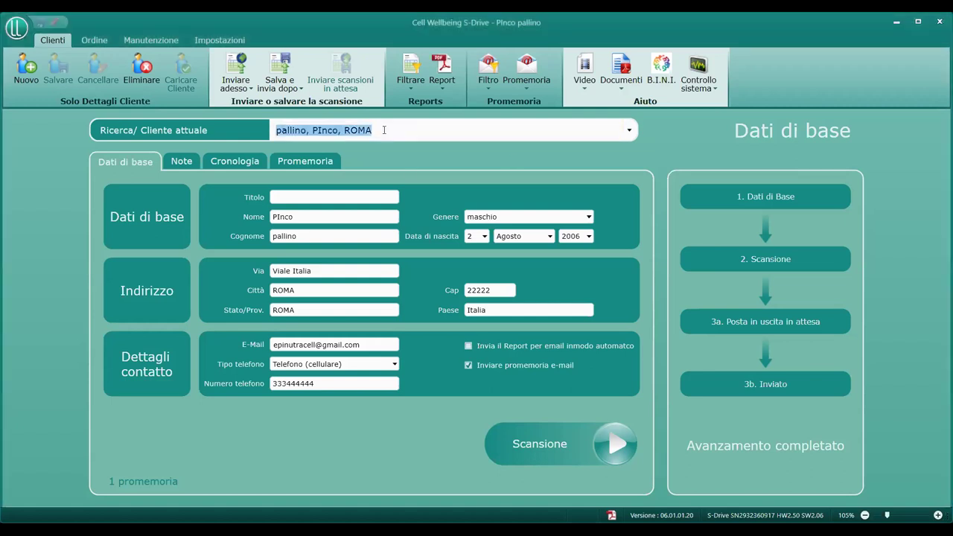
- Search the client list for 'demo', then close the list without choosing a client
type("demo")
key("BackSpace")
key("BackSpace")
key("BackSpace")
key("BackSpace")
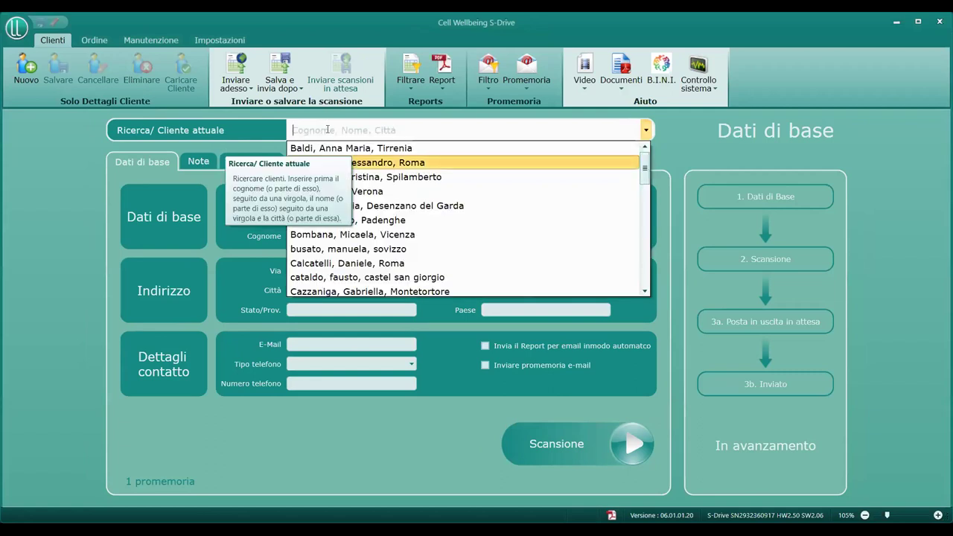
scroll(428, 247, "down", 10)
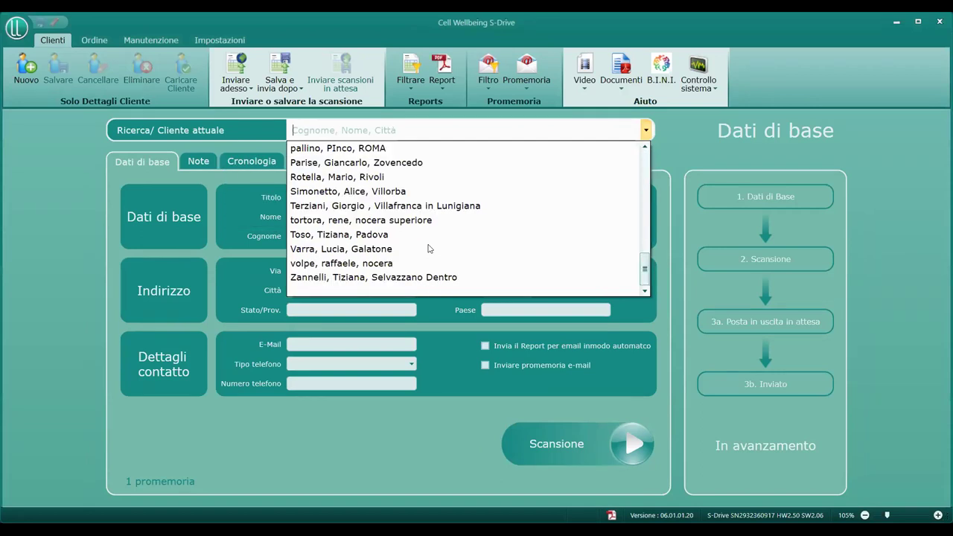
scroll(428, 248, "up", 10)
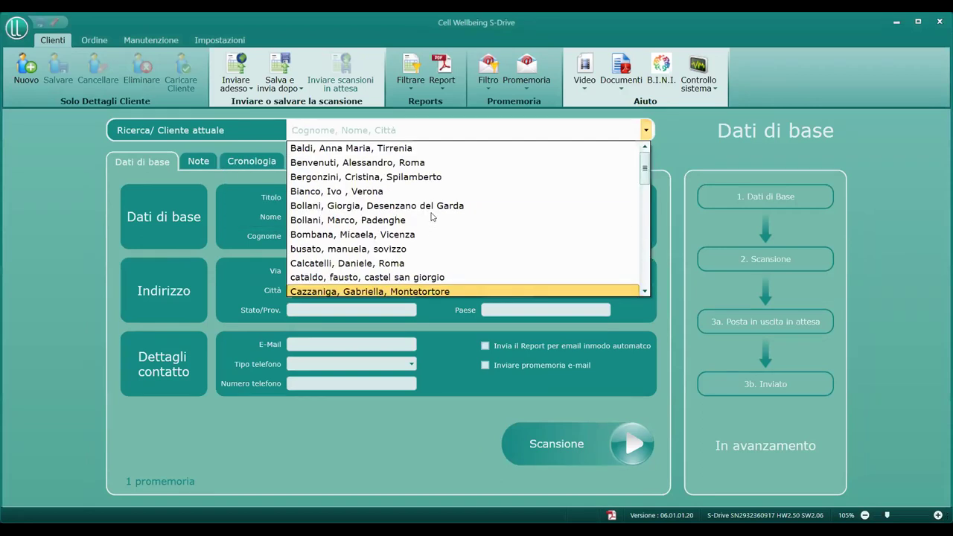
scroll(432, 217, "down", 10)
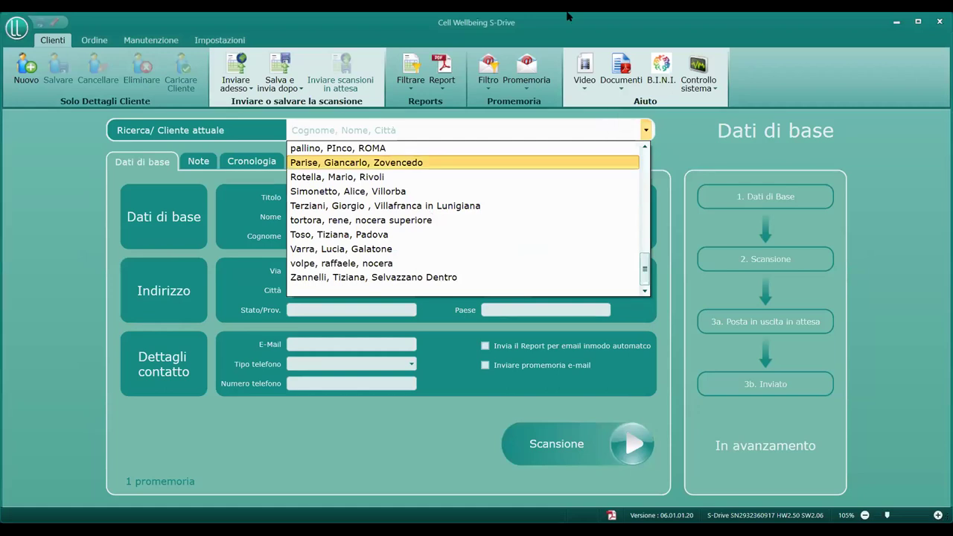
left_click(674, 245)
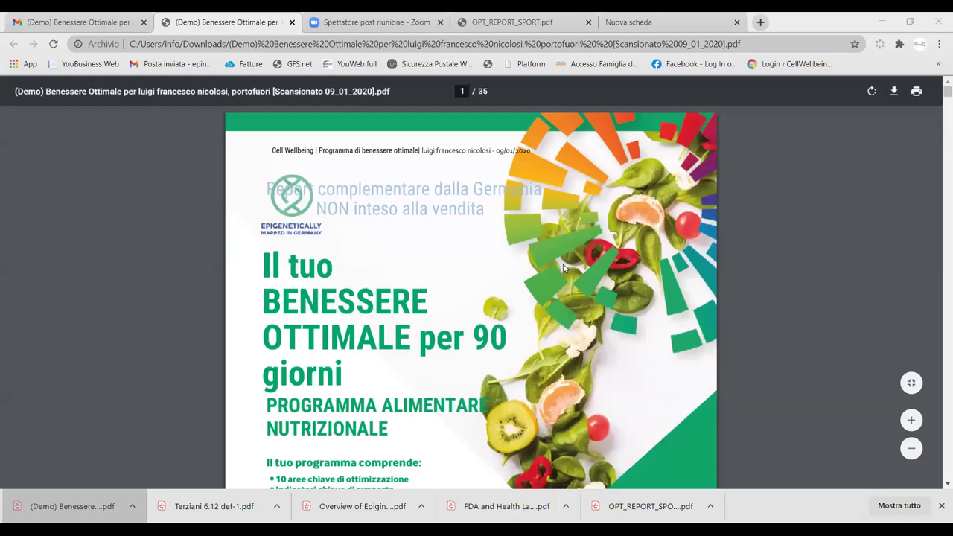
- Scroll the report past pages 1-2 to page 3's 'Panoramica degli aspetti chiave' pie chart
scroll(515, 227, "down", 4)
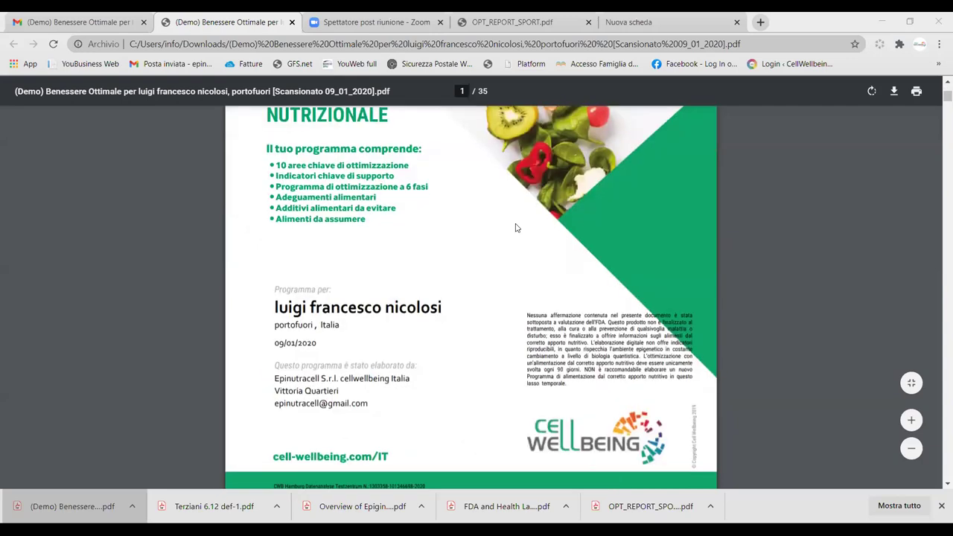
scroll(516, 227, "up", 4)
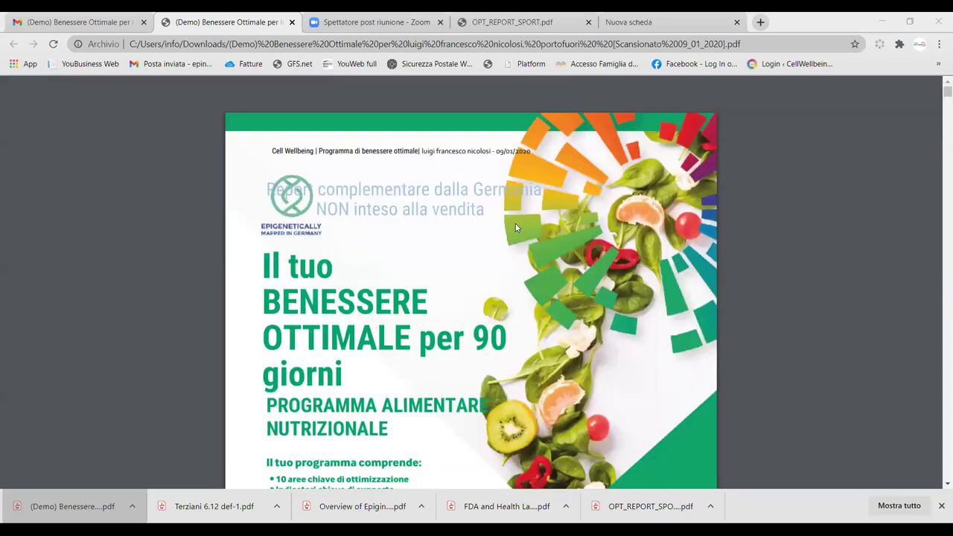
scroll(515, 227, "down", 1)
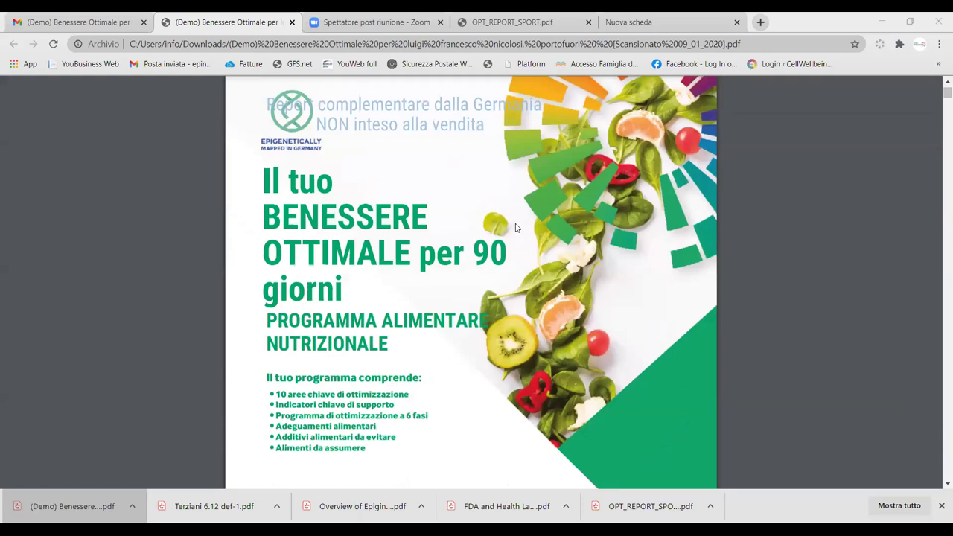
scroll(517, 228, "down", 12)
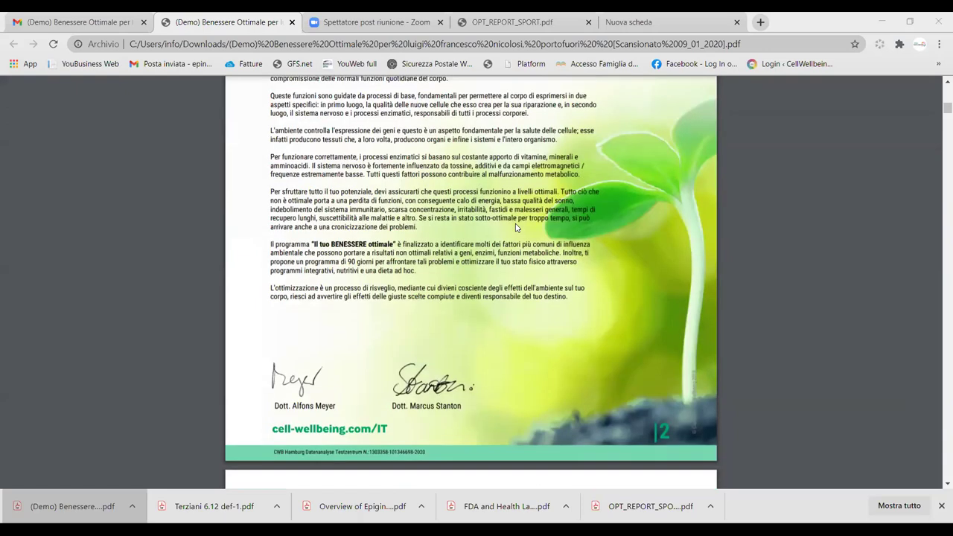
scroll(517, 227, "down", 5)
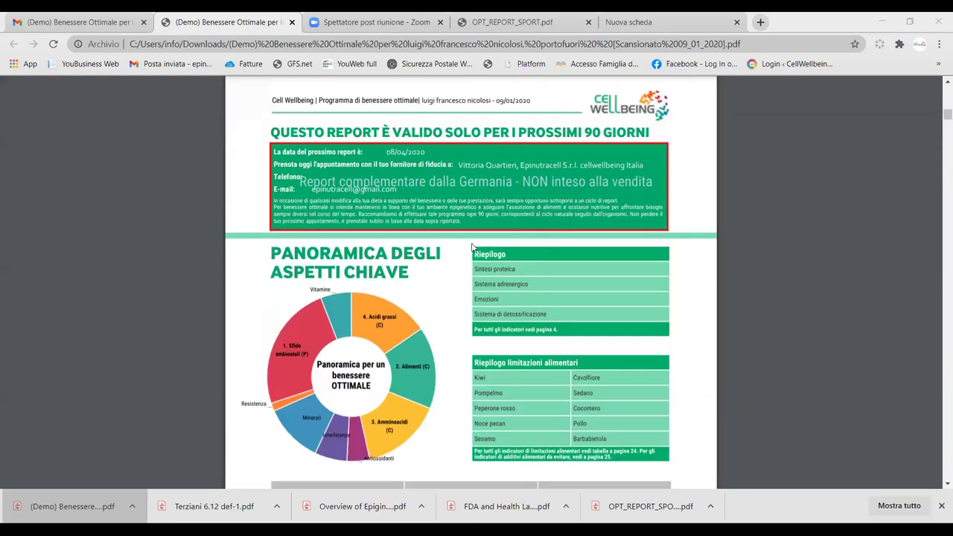
scroll(510, 244, "down", 1)
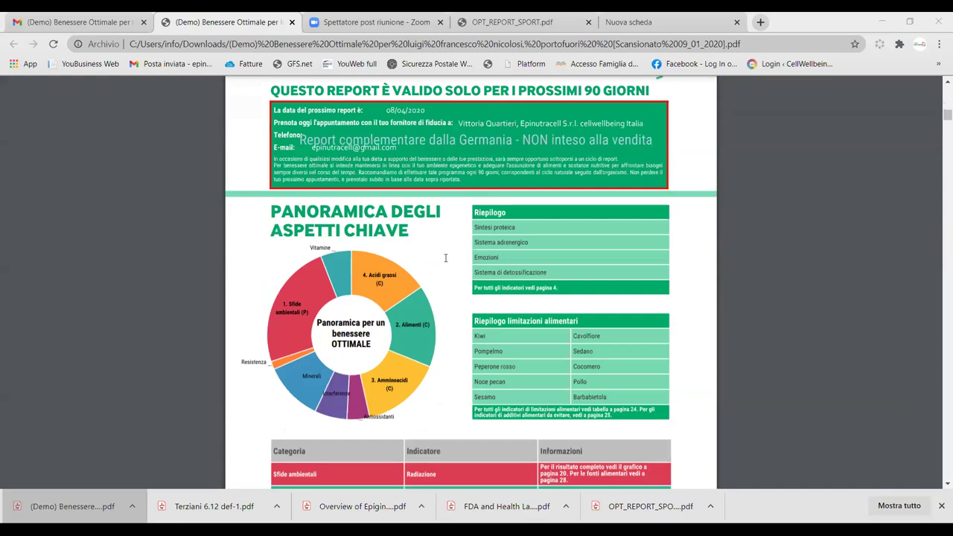
scroll(447, 262, "up", 8)
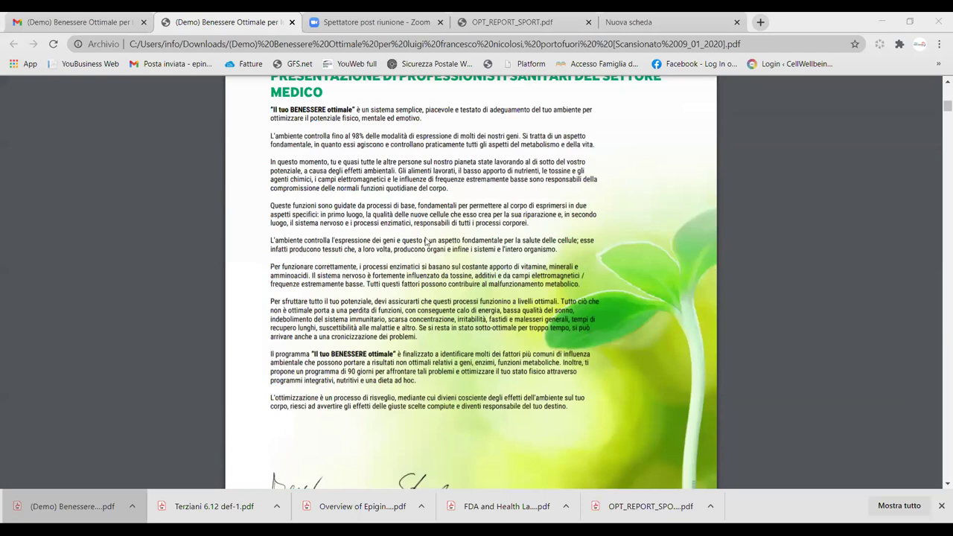
scroll(431, 244, "down", 6)
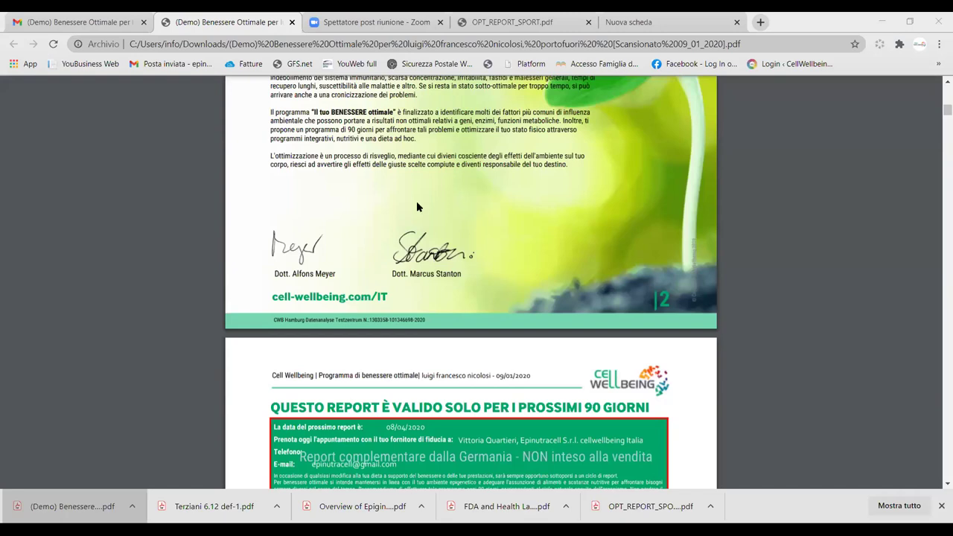
scroll(441, 195, "down", 3)
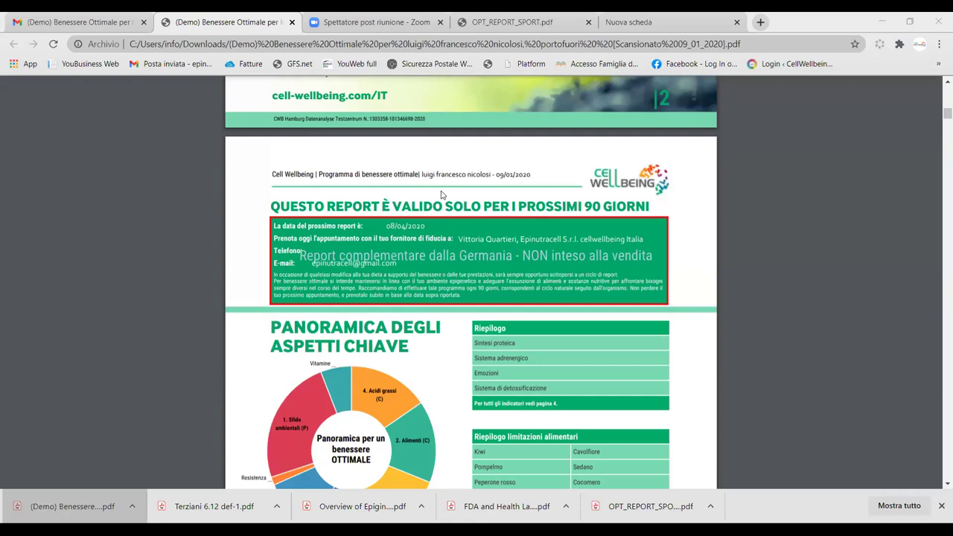
scroll(441, 195, "down", 3)
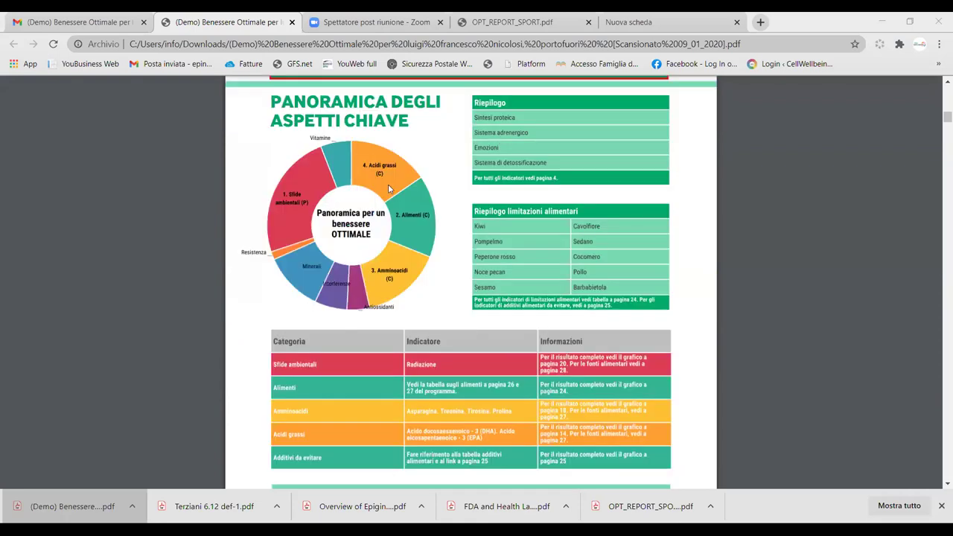
scroll(445, 233, "up", 1)
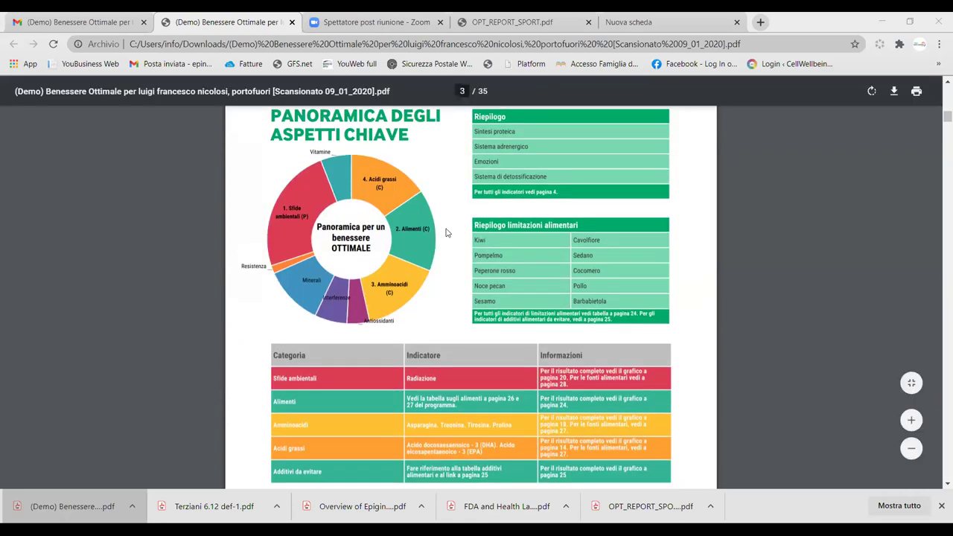
scroll(492, 170, "up", 1)
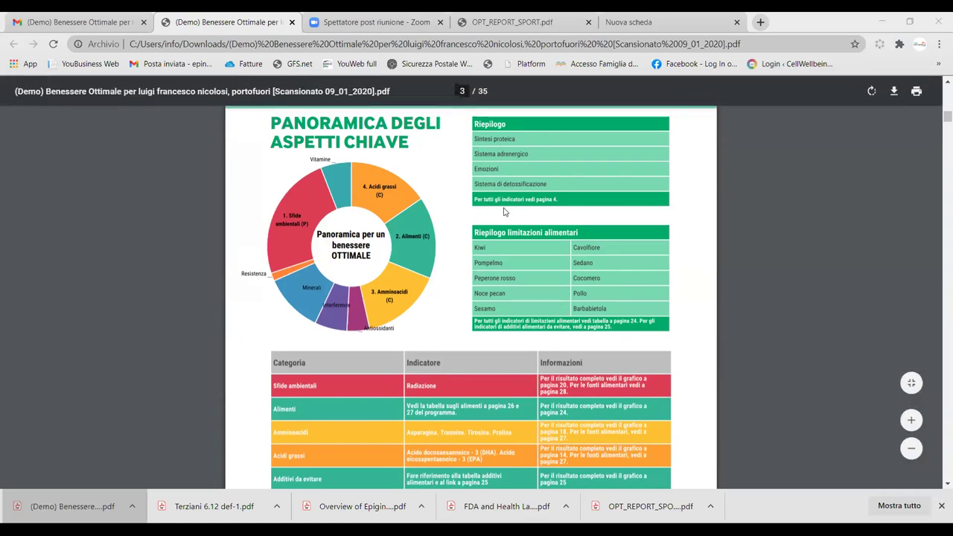